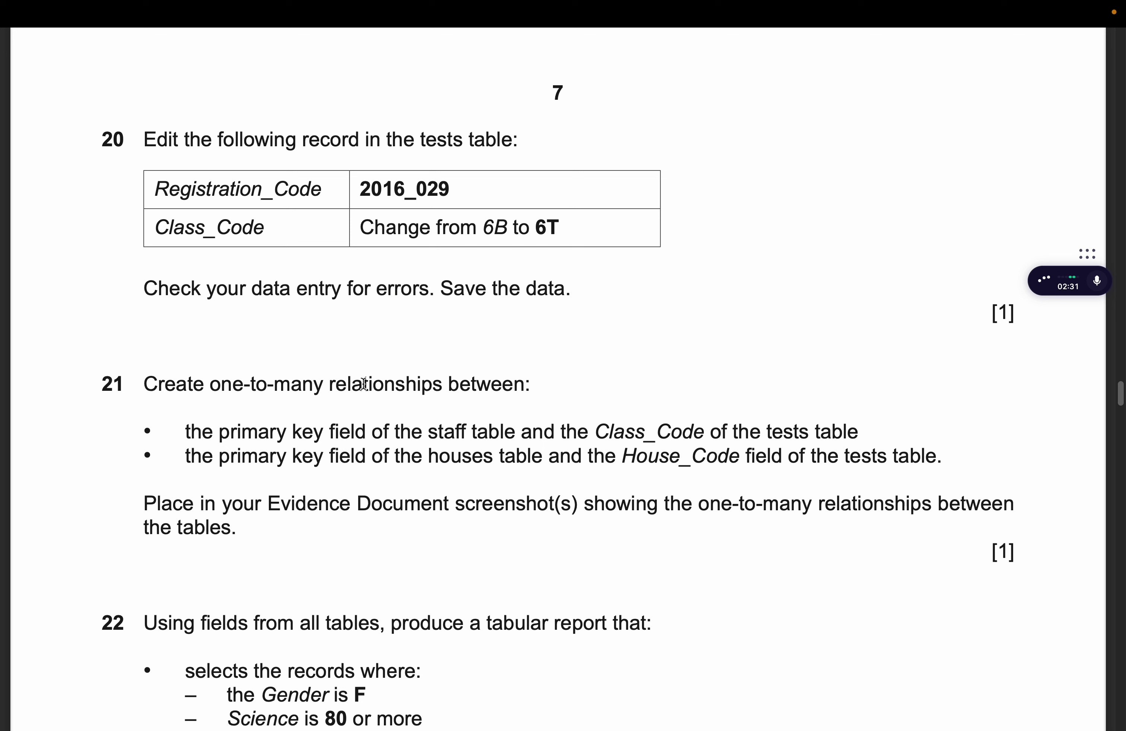
# Step: Check question 21 of the exam paper, switch to the Access database and open its Relationships window
pyautogui.moveTo(297, 432); pyautogui.dragTo(515, 436)
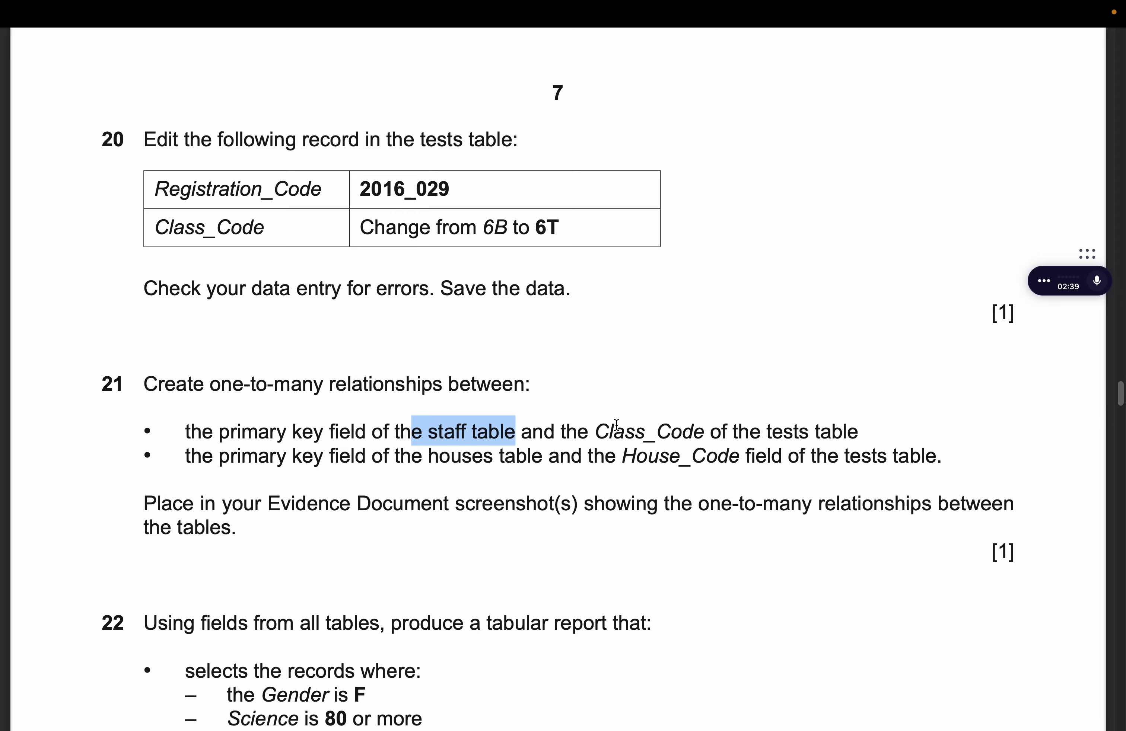
pyautogui.hotkey('ctrl', 'Right')
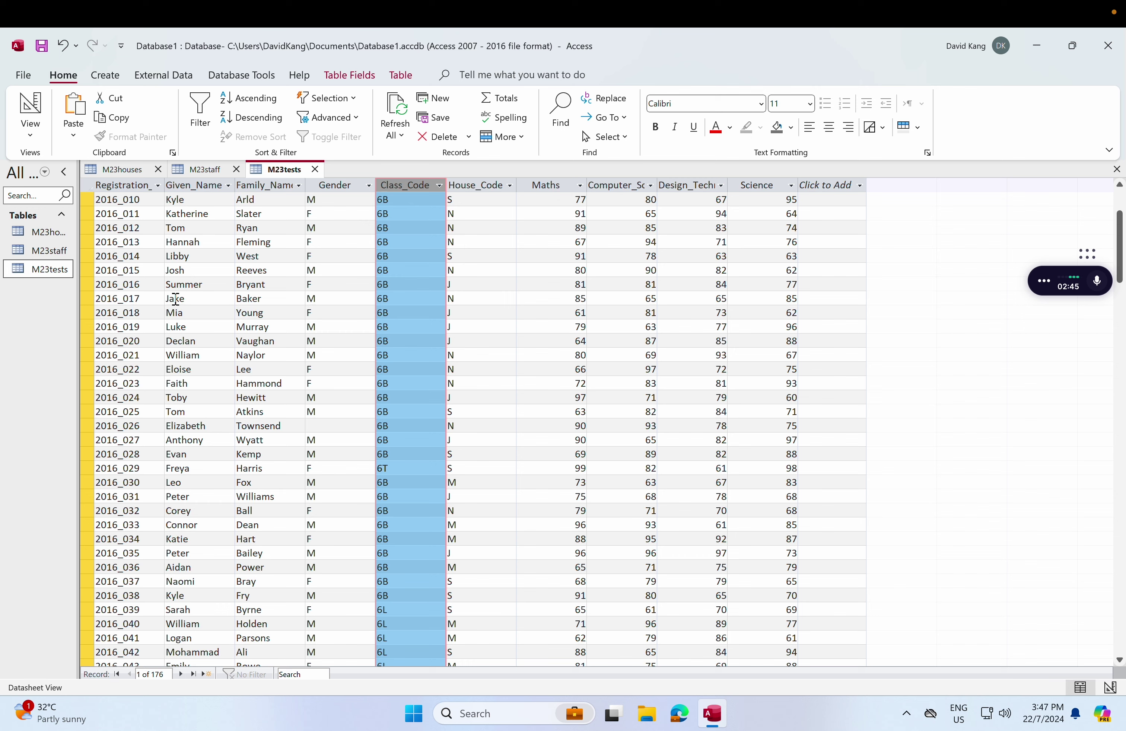
pyautogui.click(105, 74)
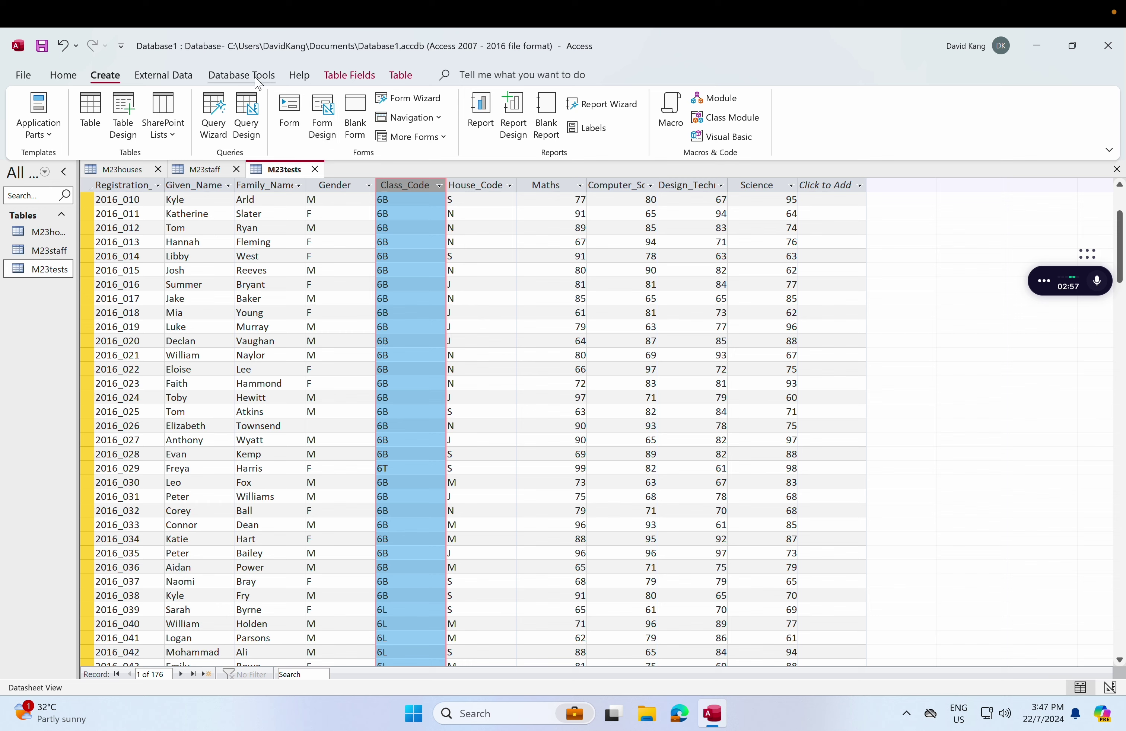
pyautogui.click(231, 77)
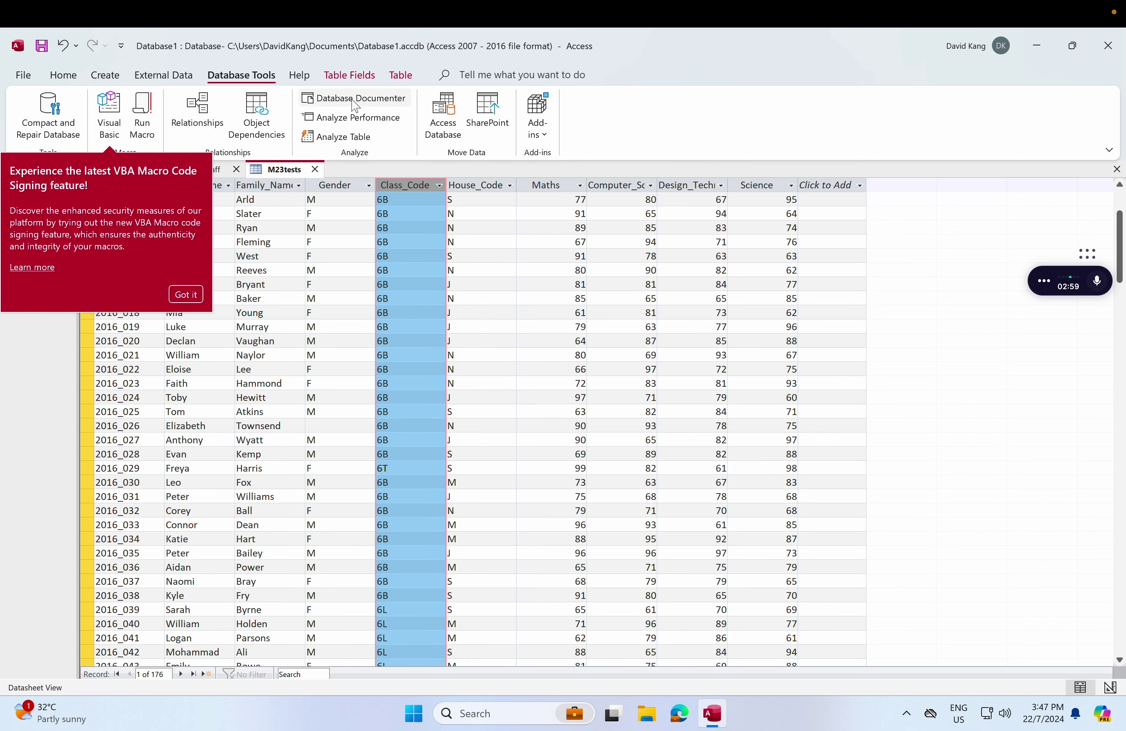
pyautogui.click(201, 105)
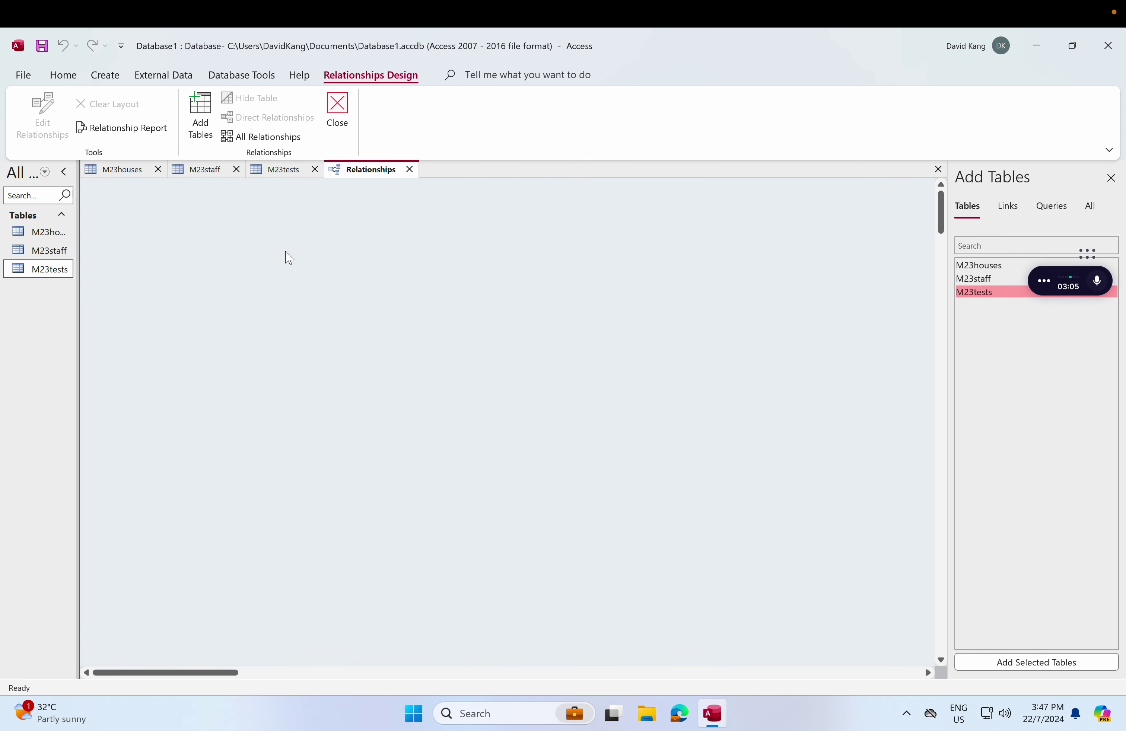
# Step: Add the M23staff and M23tests tables to the relationships layout and place them side by side in the middle
pyautogui.hotkey('ctrl', 'Left')
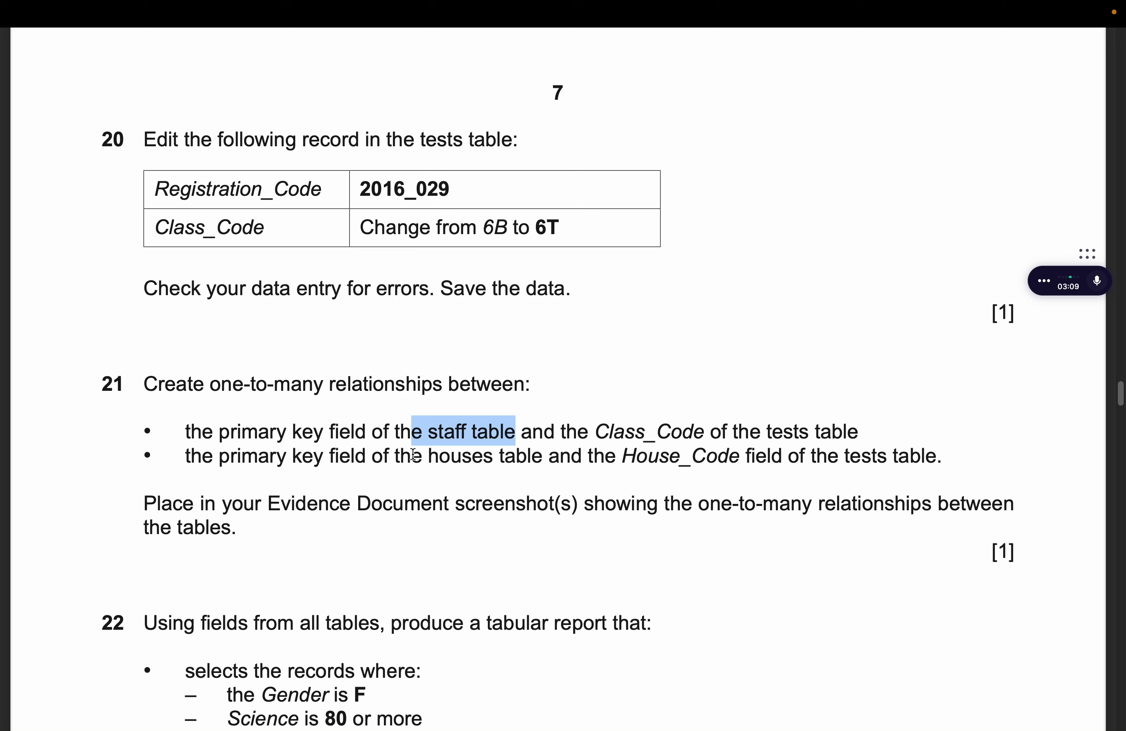
pyautogui.hotkey('ctrl', 'Right')
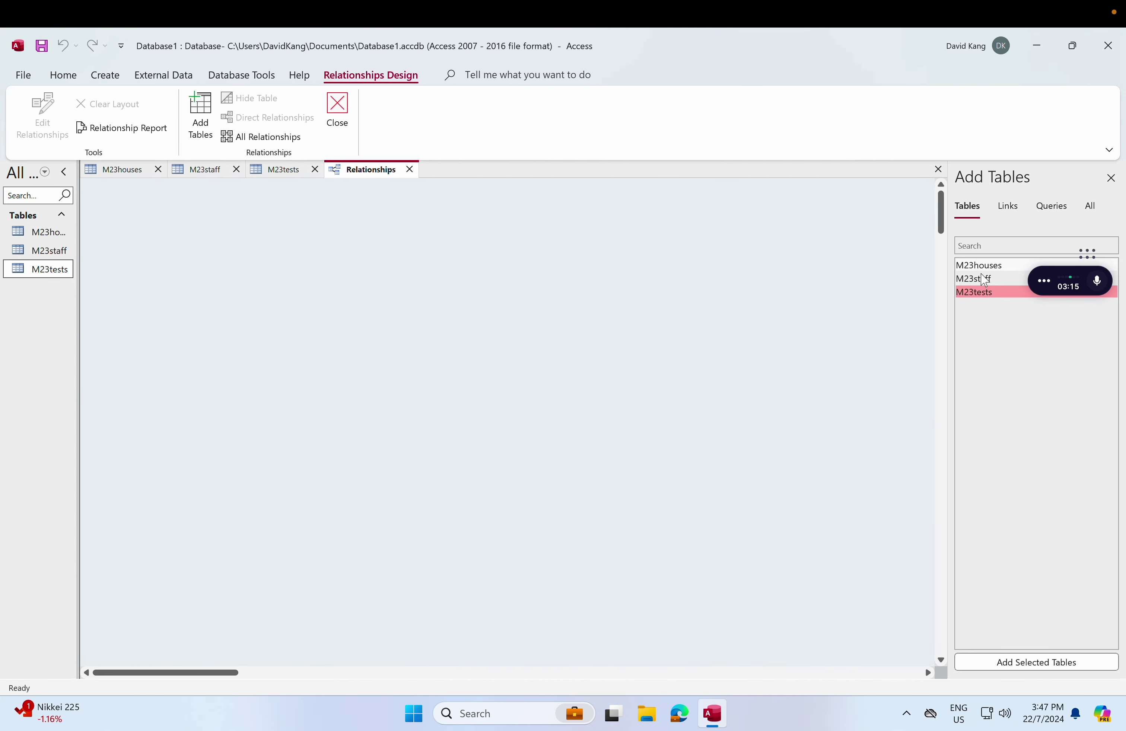
pyautogui.doubleClick(983, 279)
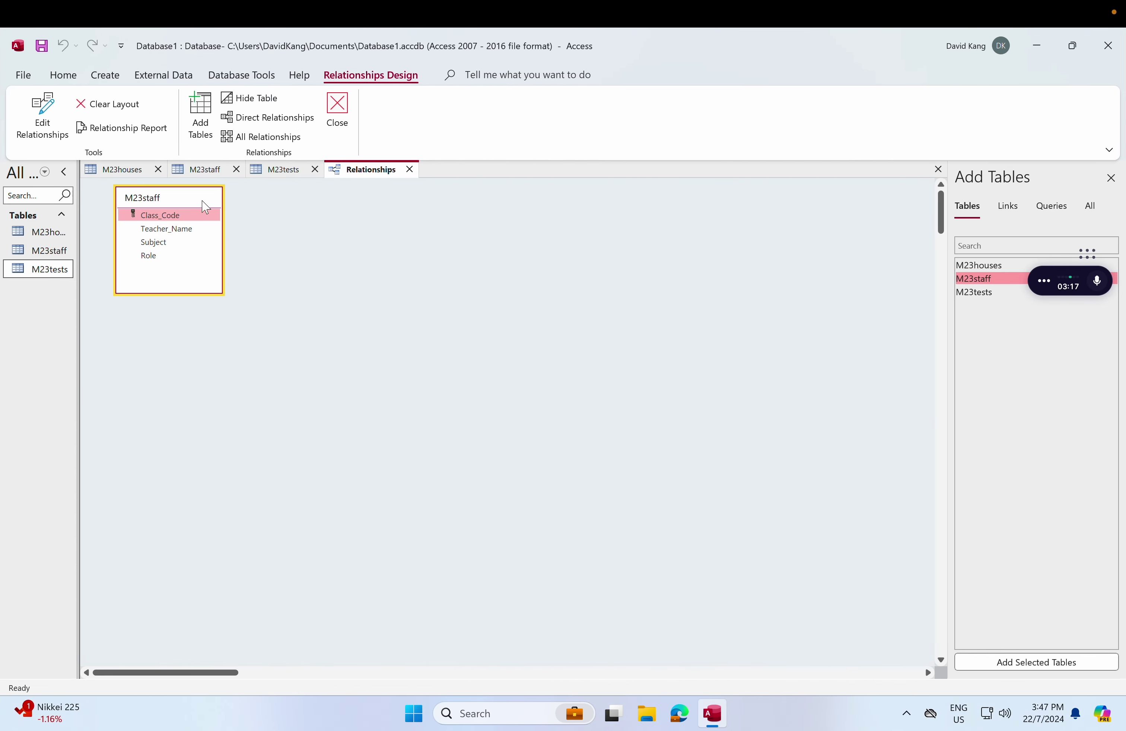
pyautogui.moveTo(202, 202); pyautogui.dragTo(332, 354)
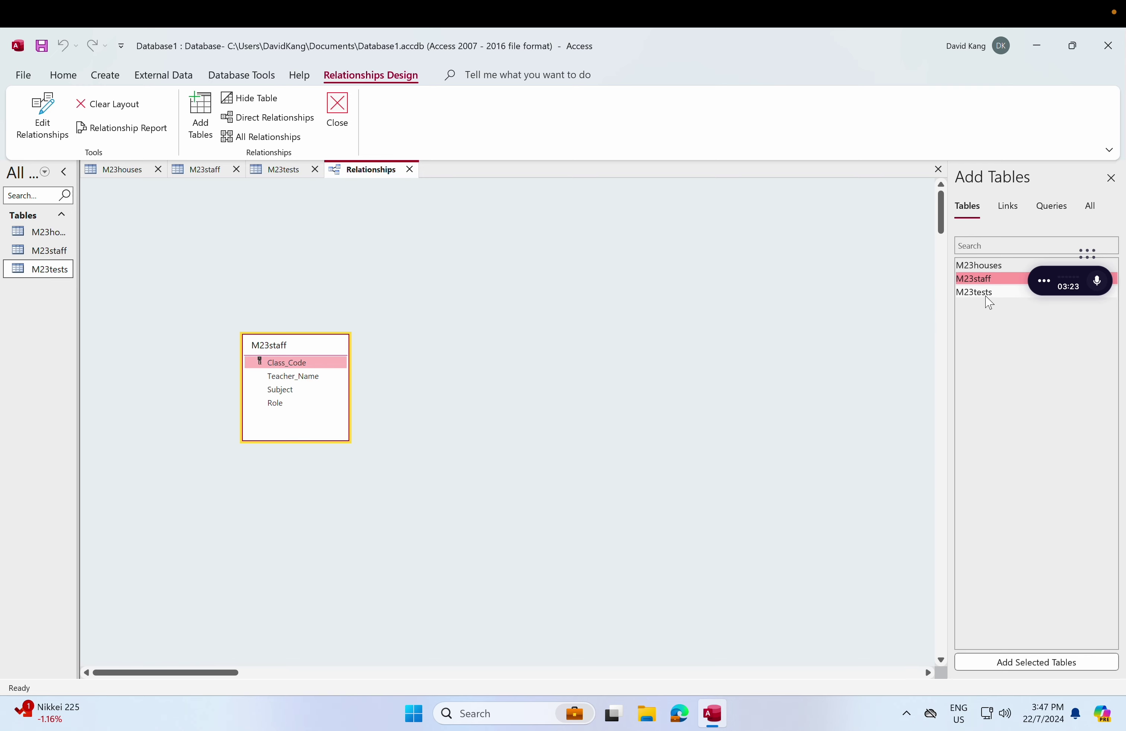
pyautogui.doubleClick(984, 292)
pyautogui.moveTo(195, 201); pyautogui.dragTo(465, 341)
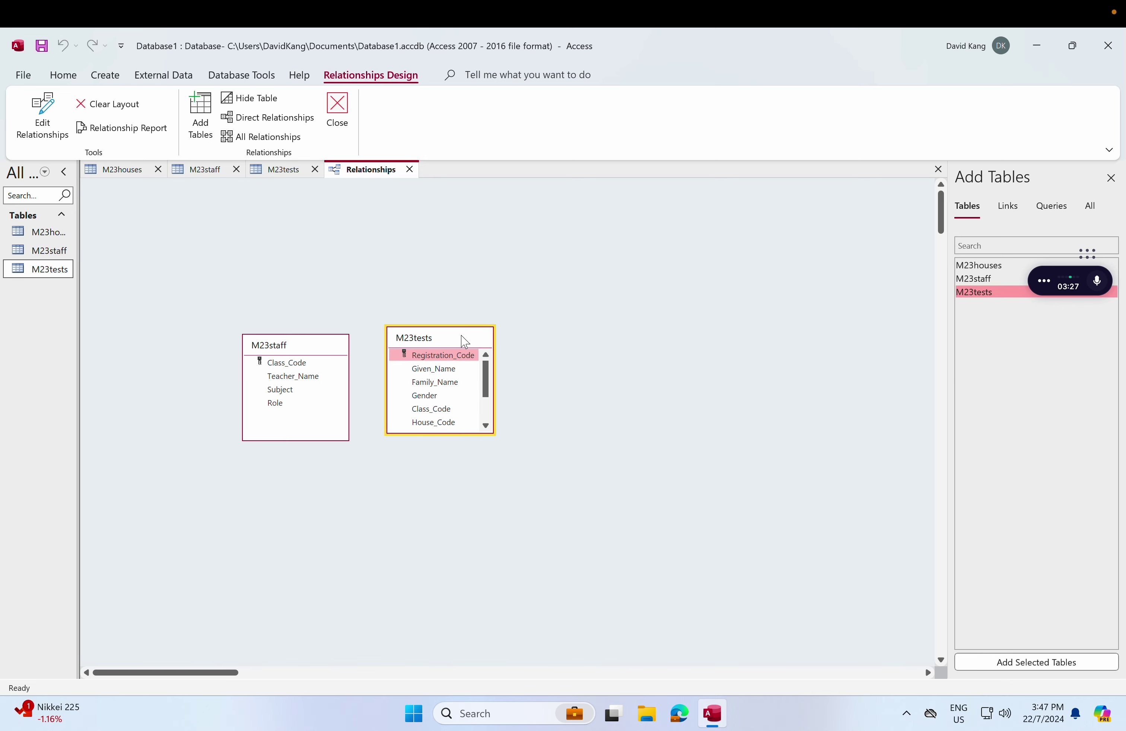
# Step: Begin a new relationship with M23staff as the left table and M23tests as the right table
pyautogui.moveTo(200, 274); pyautogui.dragTo(632, 590)
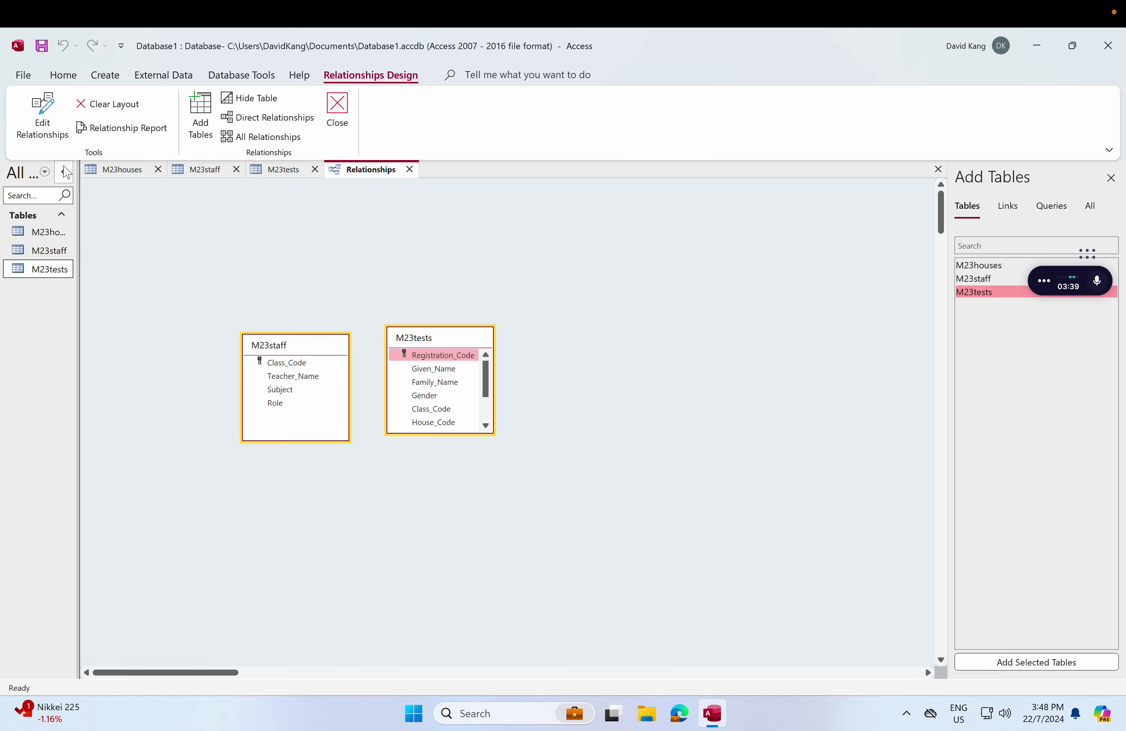
pyautogui.click(43, 110)
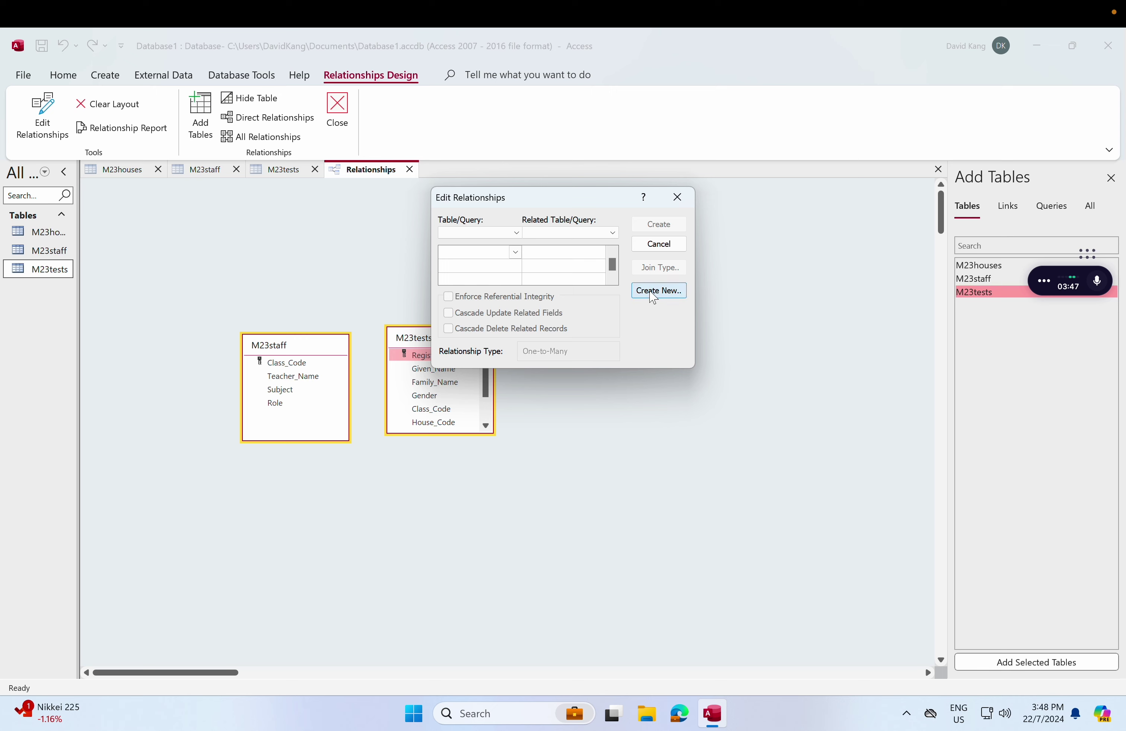
pyautogui.click(653, 297)
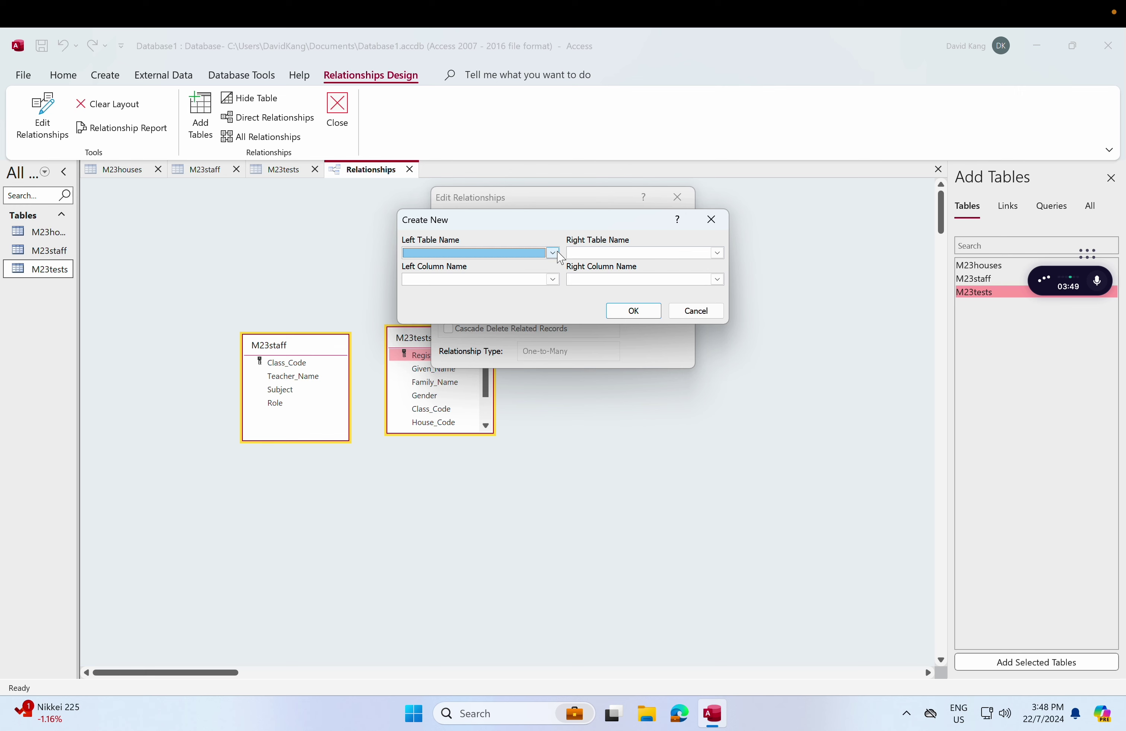
pyautogui.click(560, 257)
pyautogui.click(526, 263)
pyautogui.click(631, 253)
pyautogui.click(639, 273)
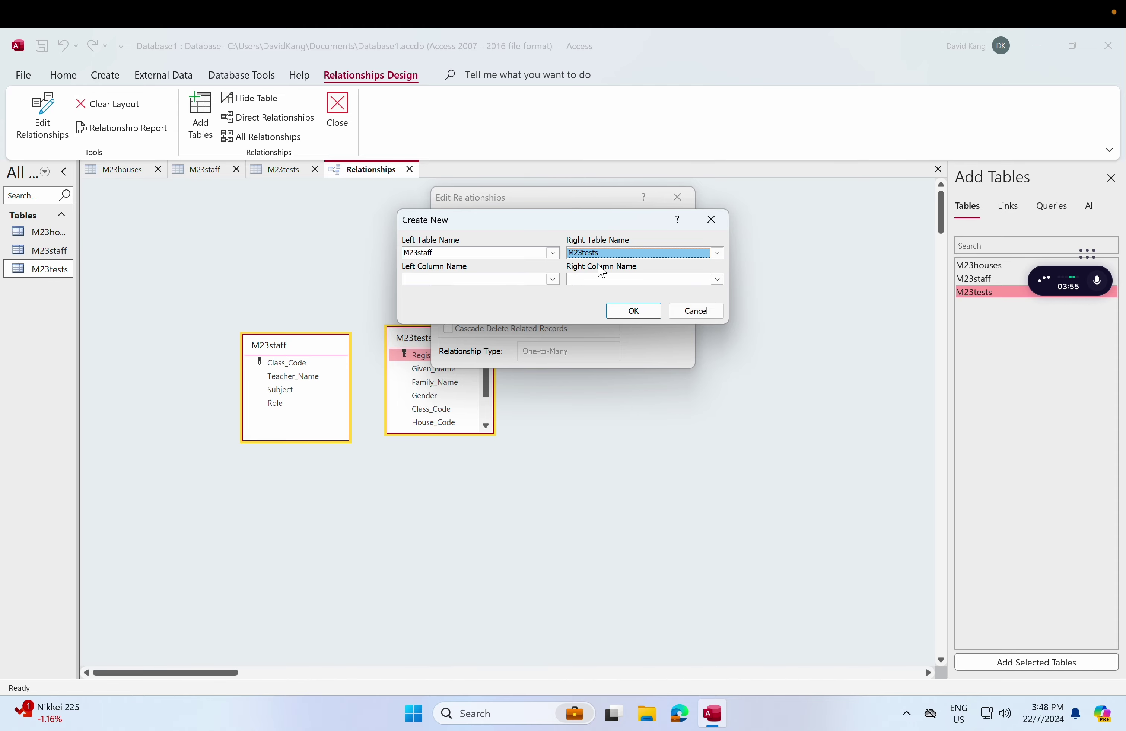
# Step: Choose Class_Code as both the left and right column of the new relationship, as question 21 requires
pyautogui.hotkey('ctrl', 'Left')
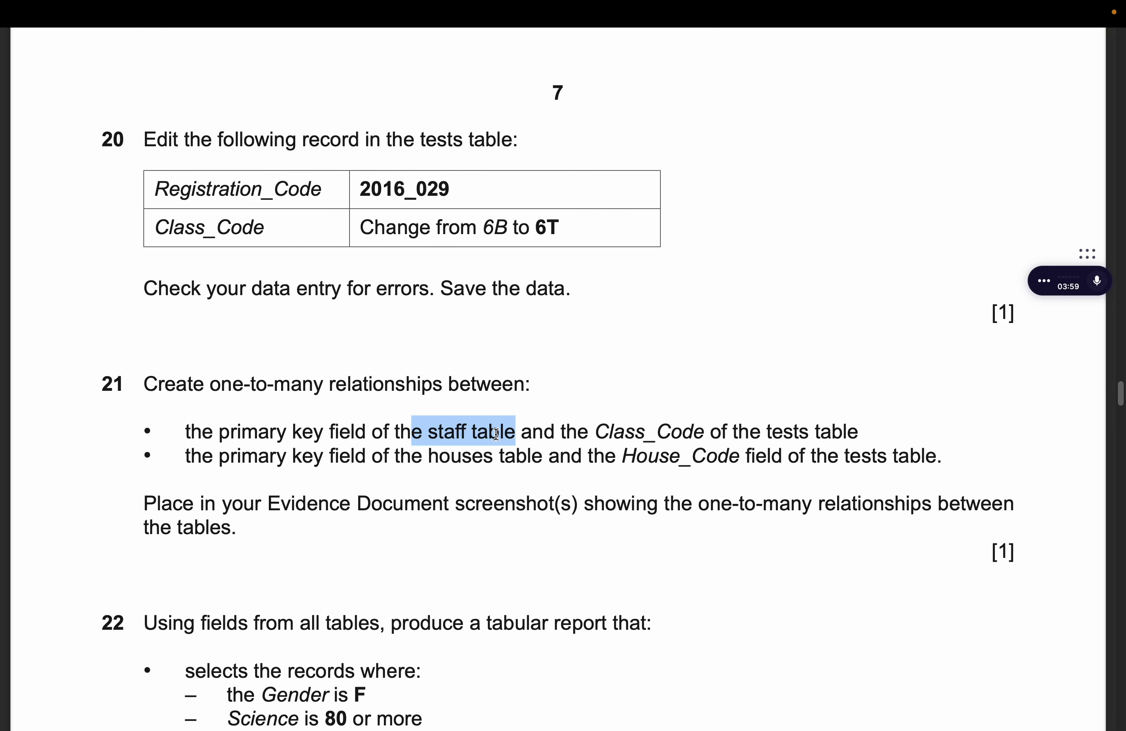
pyautogui.click(296, 431)
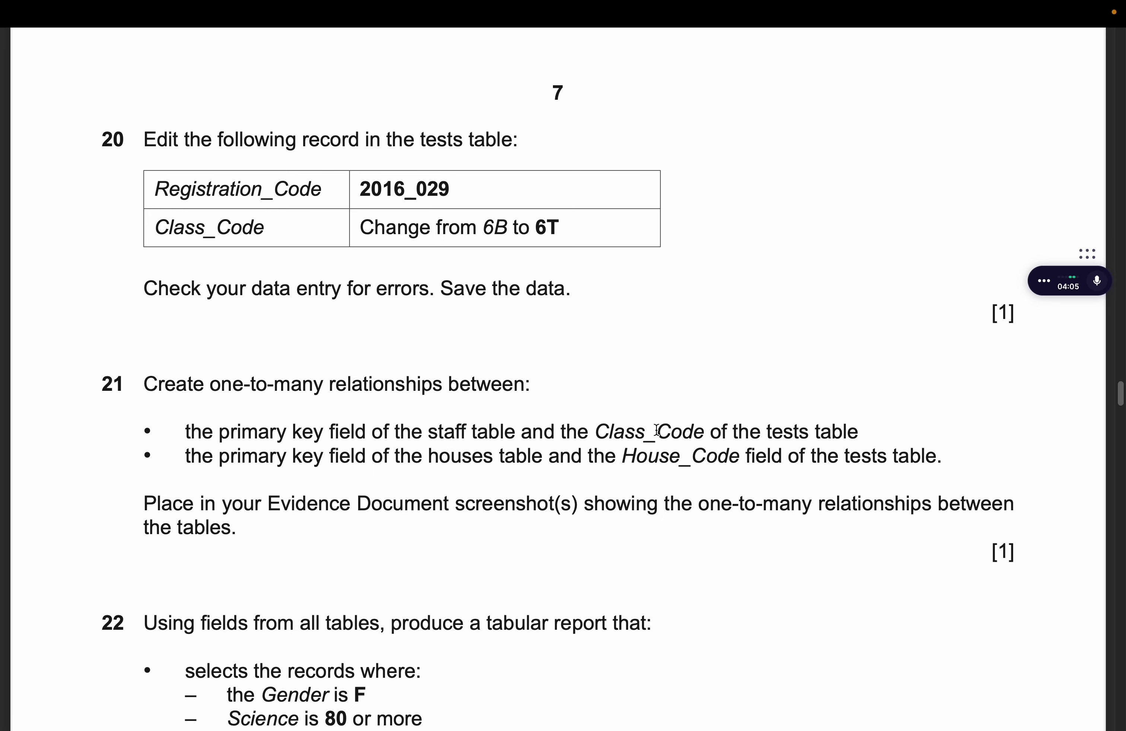
pyautogui.hotkey('ctrl', 'Right')
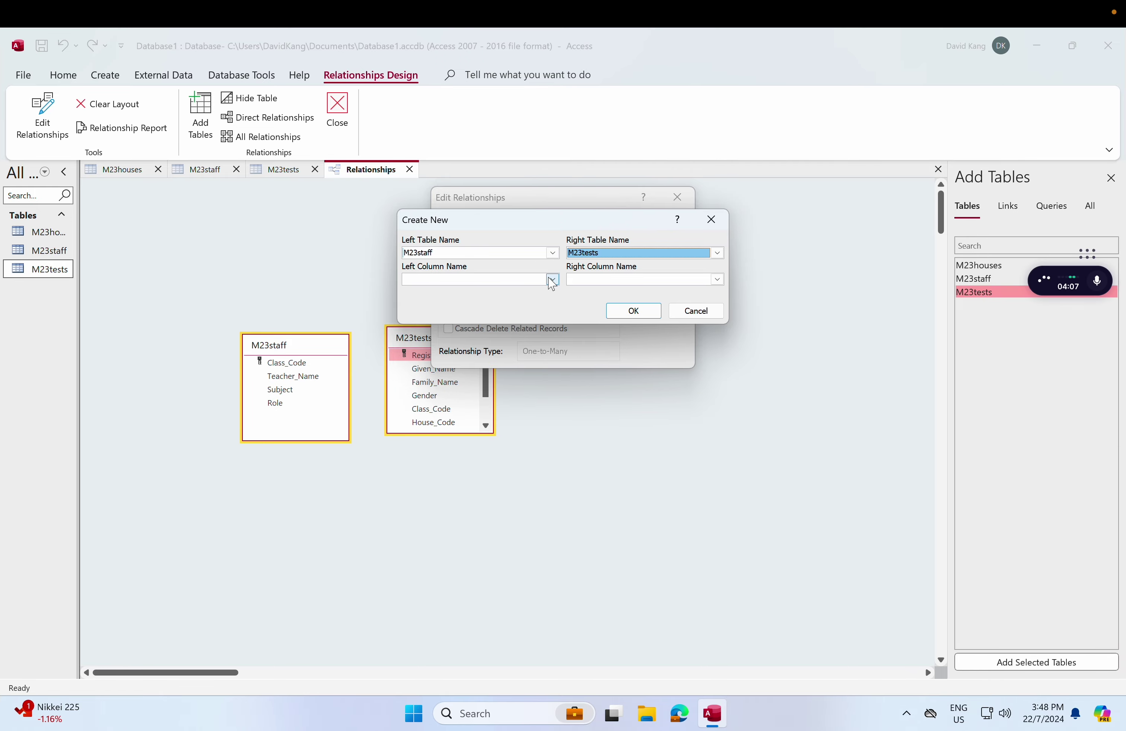
pyautogui.click(552, 279)
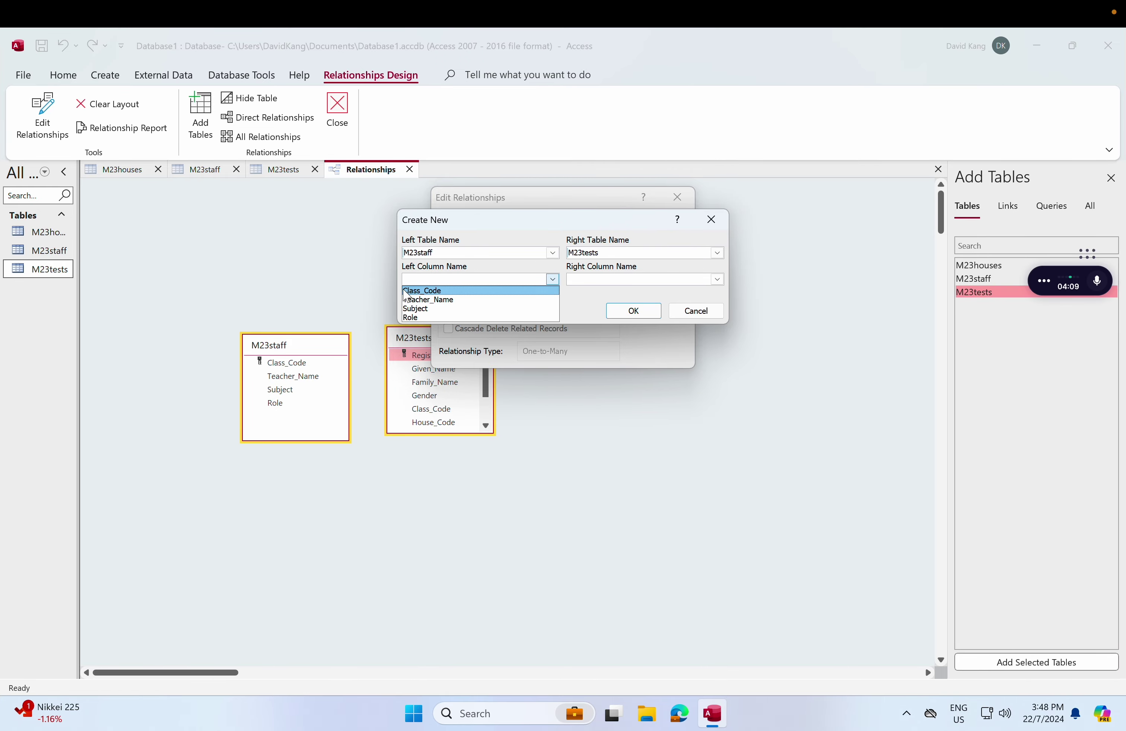
pyautogui.click(440, 292)
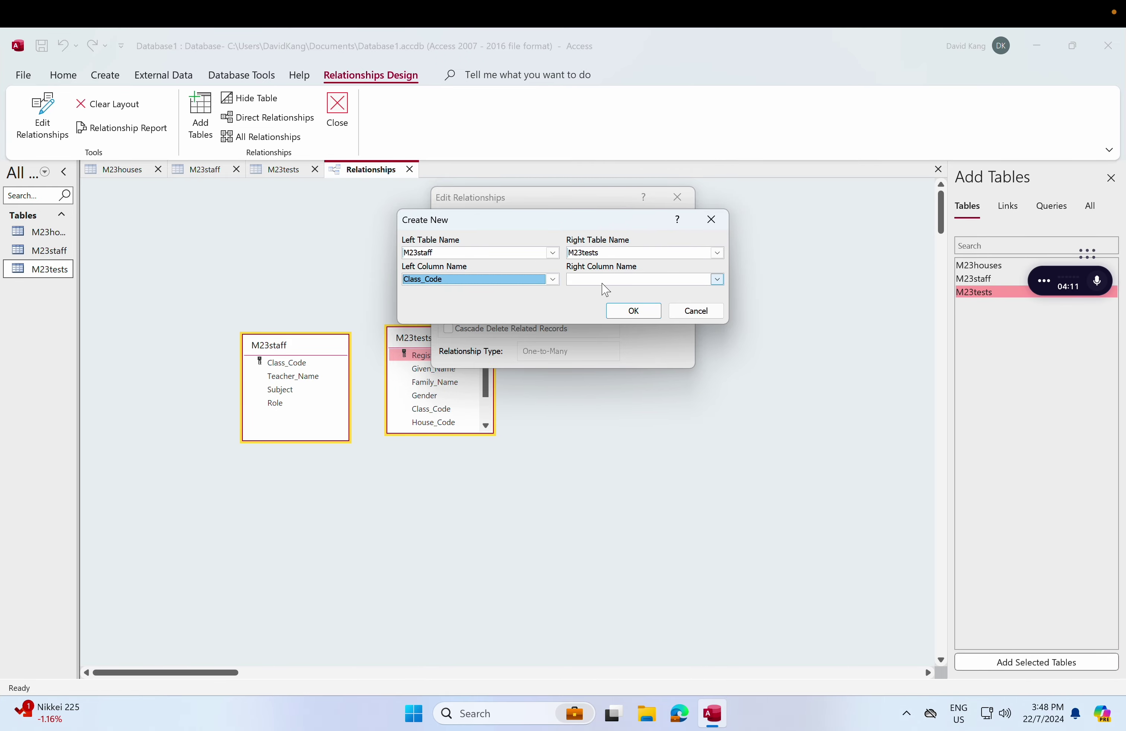
pyautogui.click(642, 280)
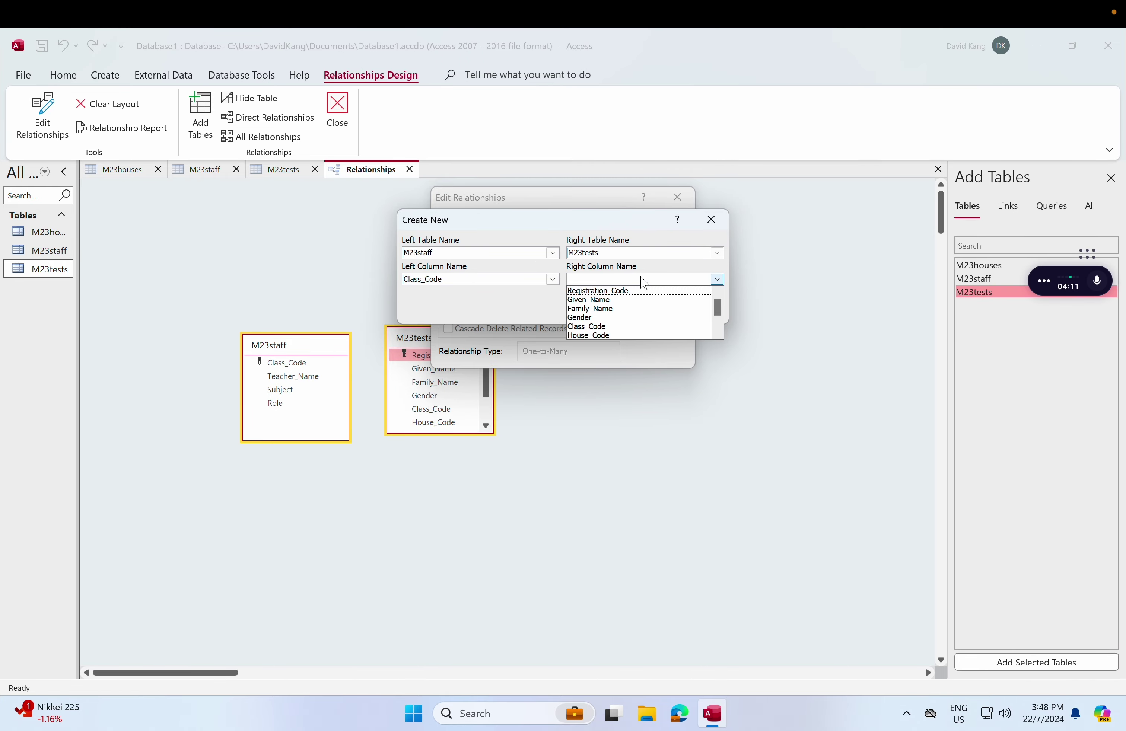
pyautogui.click(627, 326)
# Step: Create the one-to-many Class_Code relationship without referential integrity, and shift the two linked tables slightly to the right
pyautogui.hotkey('ctrl', 'Left')
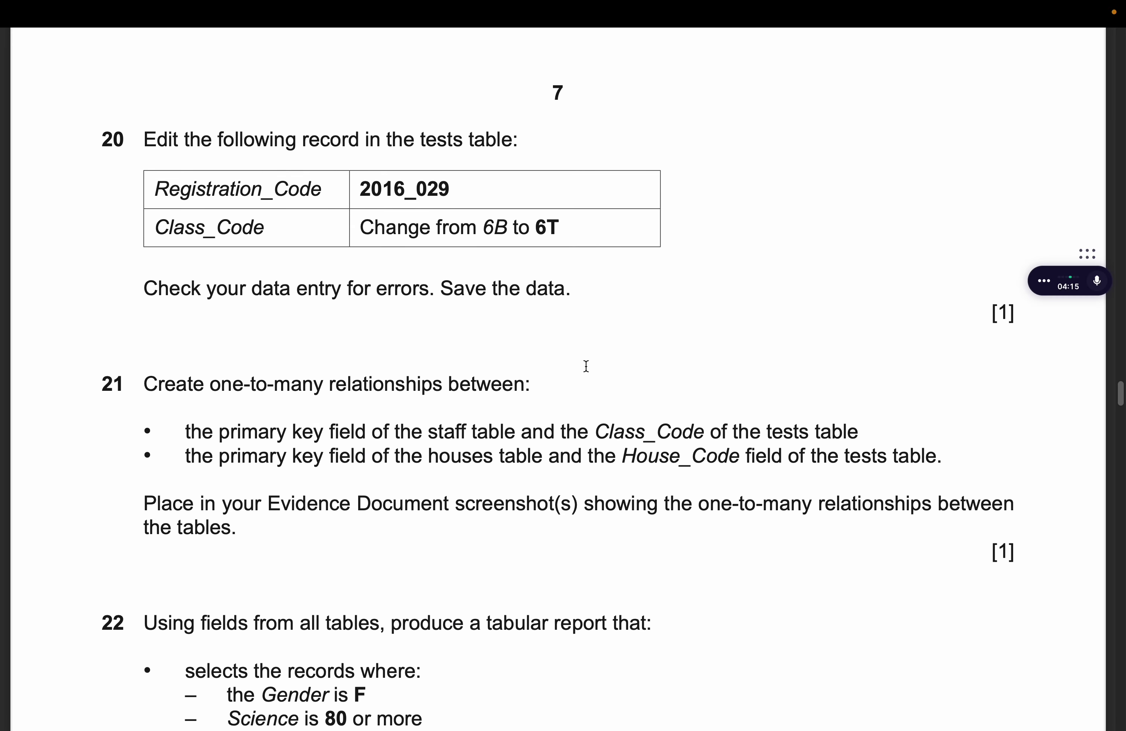
pyautogui.hotkey('ctrl', 'Right')
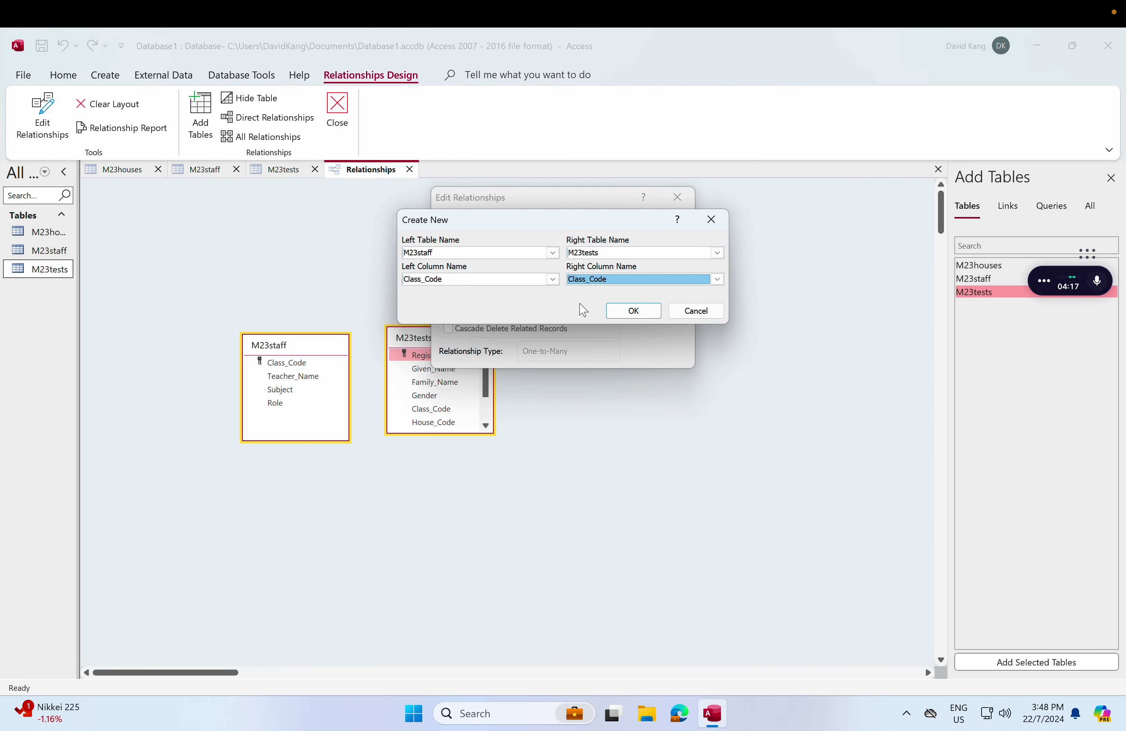
pyautogui.click(621, 312)
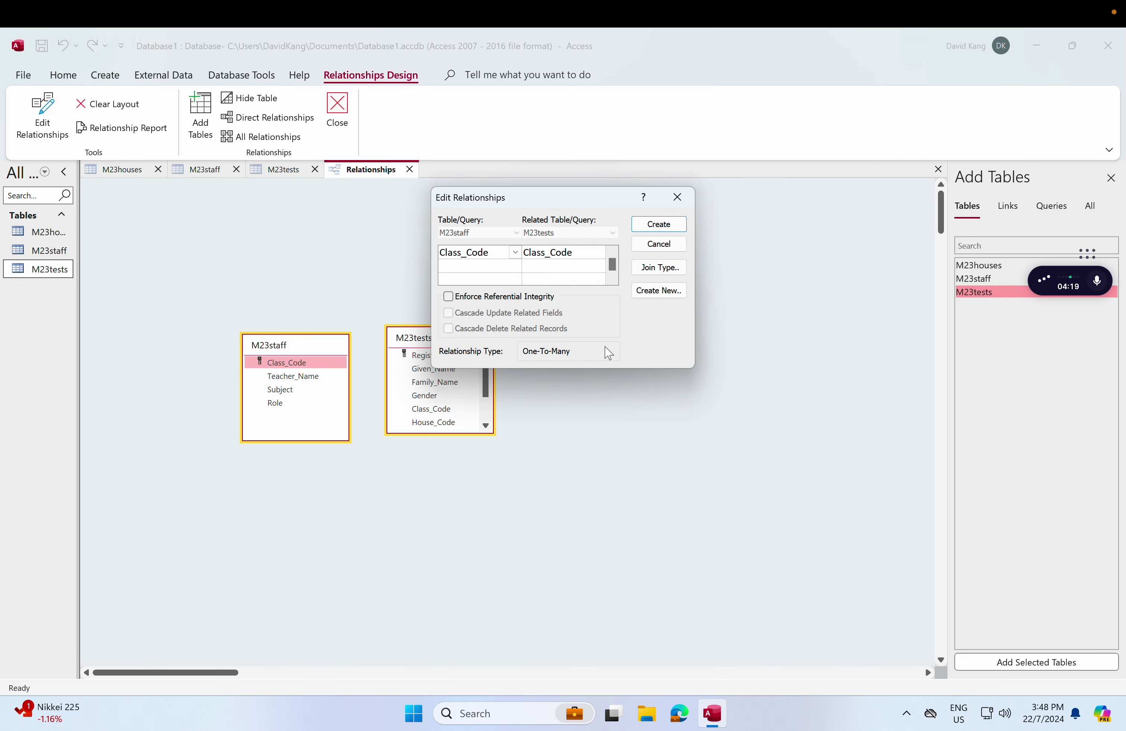
pyautogui.click(659, 224)
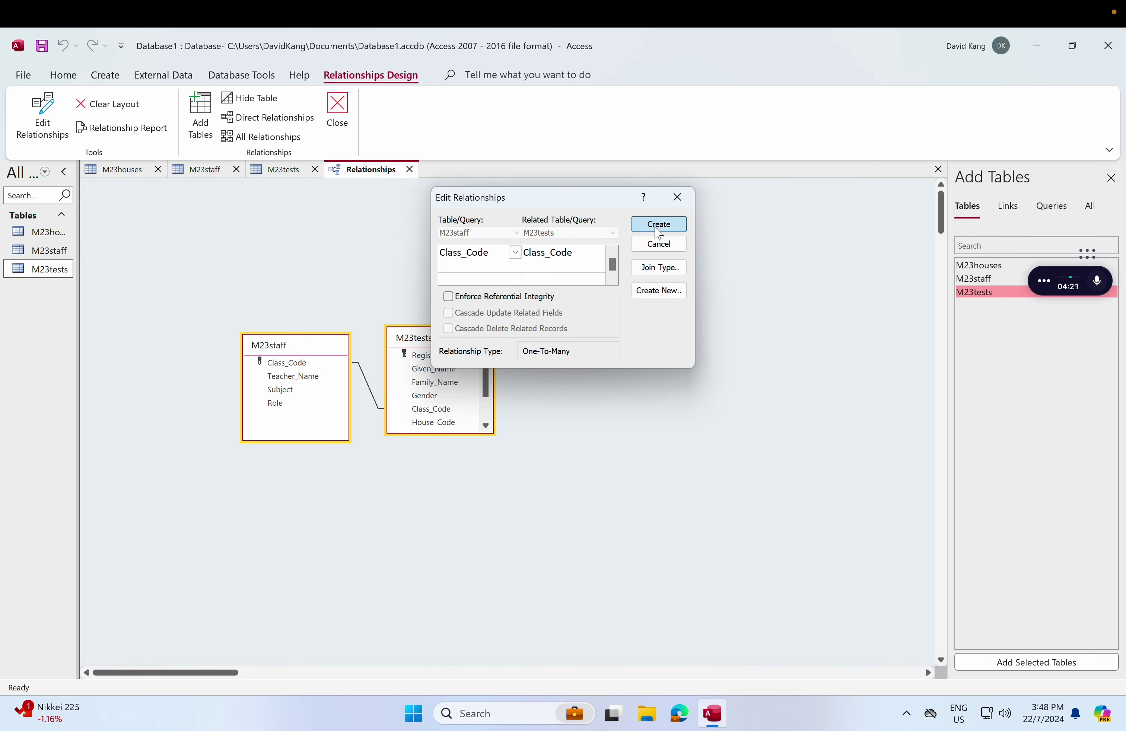
pyautogui.moveTo(463, 369)
pyautogui.mouseDown()
pyautogui.moveTo(458, 357)
pyautogui.moveTo(452, 367)
pyautogui.moveTo(456, 339)
pyautogui.moveTo(479, 340)
pyautogui.mouseUp()
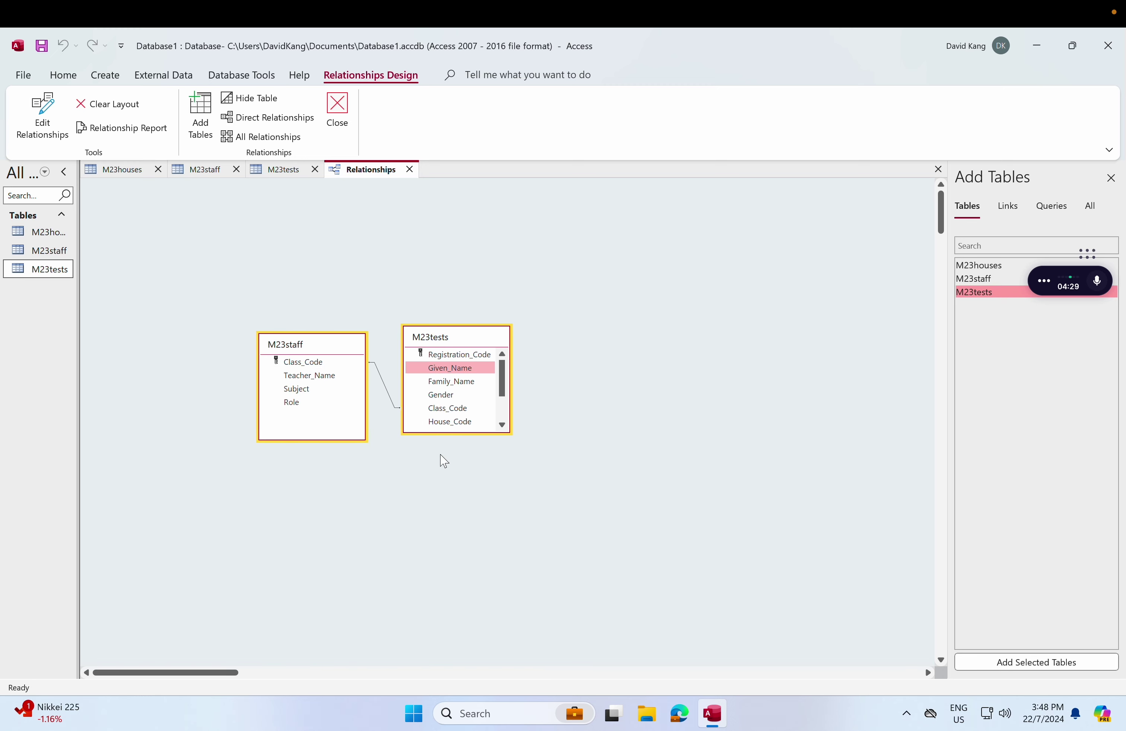
pyautogui.click(440, 455)
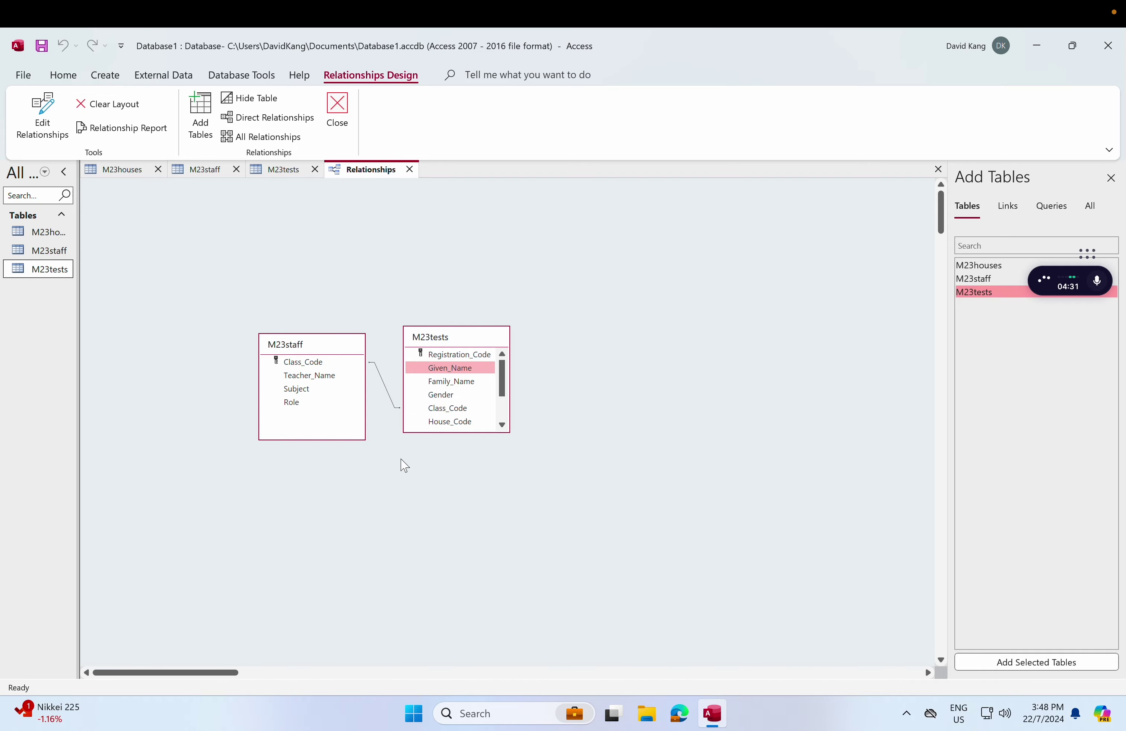
# Step: Add the M23houses table to the relationships layout and place it to the right of M23tests
pyautogui.hotkey('ctrl', 'Left')
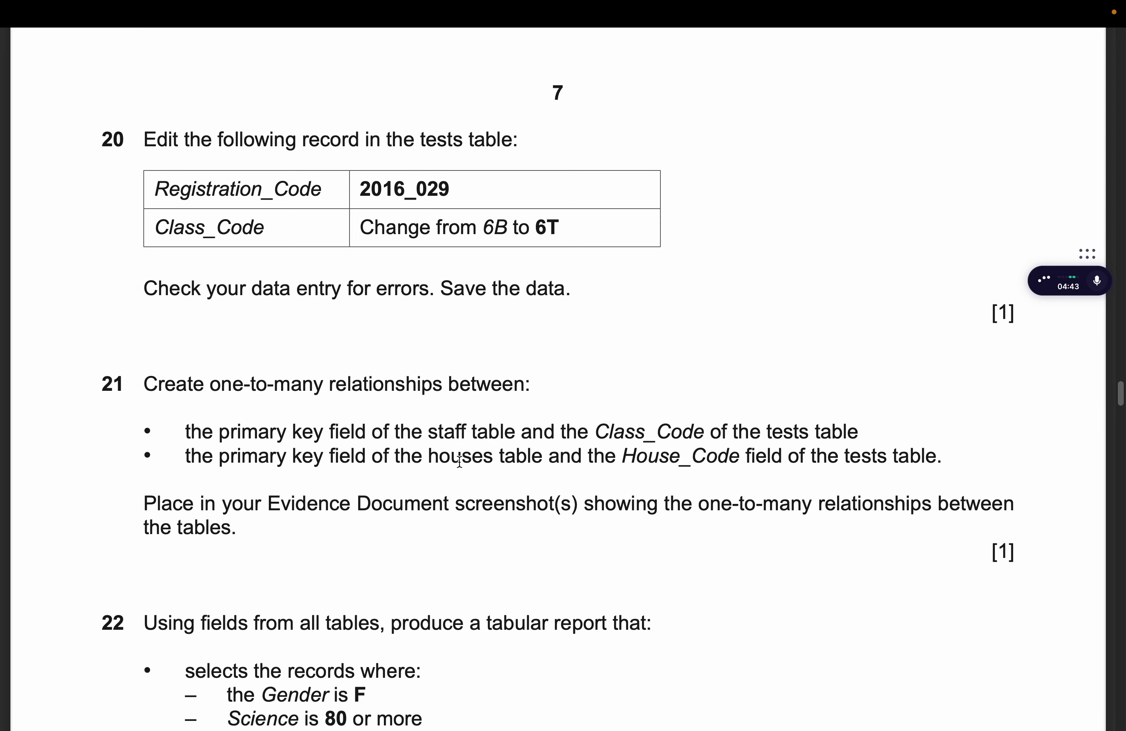
pyautogui.hotkey('ctrl', 'Right')
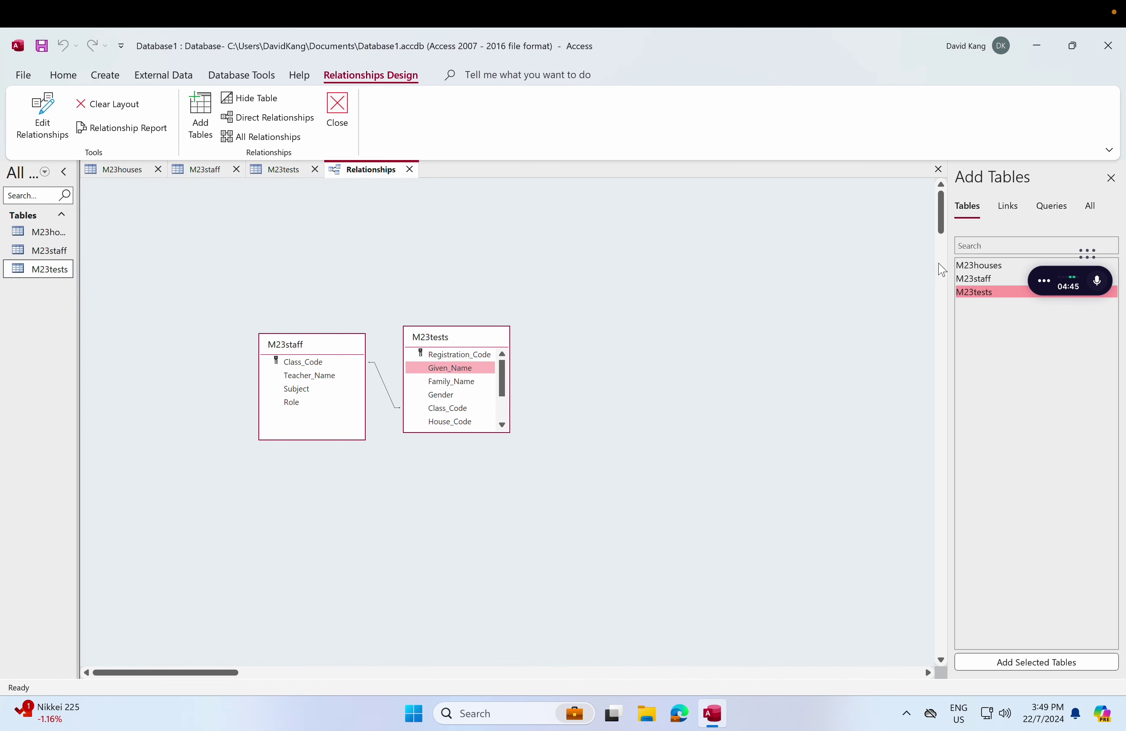
pyautogui.doubleClick(971, 269)
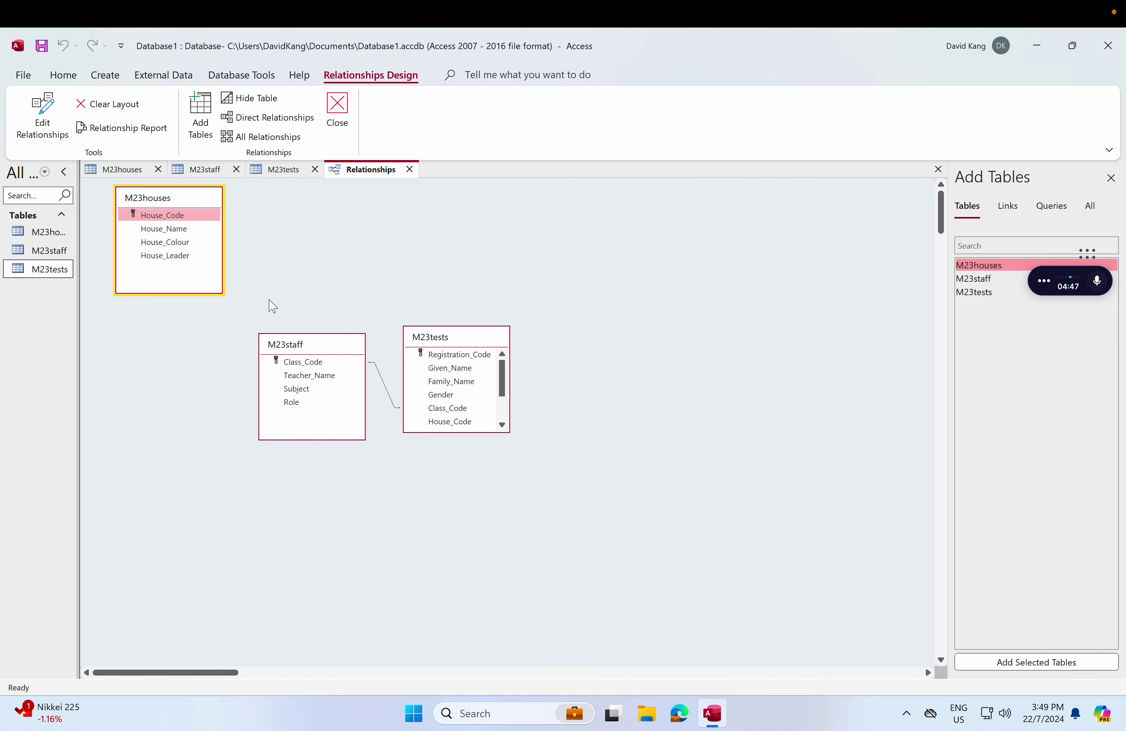
pyautogui.moveTo(211, 311)
pyautogui.mouseDown()
pyautogui.moveTo(127, 263)
pyautogui.moveTo(185, 233)
pyautogui.moveTo(249, 471)
pyautogui.moveTo(352, 476)
pyautogui.moveTo(312, 476)
pyautogui.moveTo(227, 432)
pyautogui.moveTo(160, 359)
pyautogui.moveTo(157, 346)
pyautogui.moveTo(166, 350)
pyautogui.mouseUp()
pyautogui.hotkey('ctrl', 'Left')
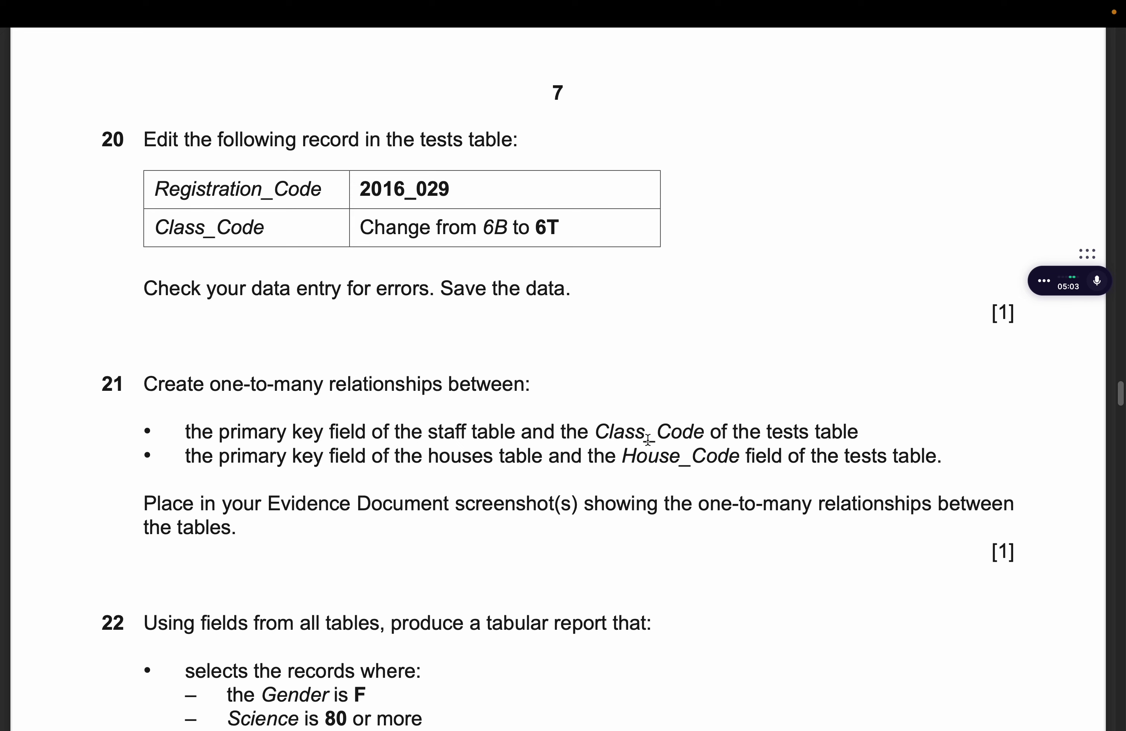
pyautogui.moveTo(850, 456); pyautogui.dragTo(887, 459)
pyautogui.hotkey('ctrl', 'Right')
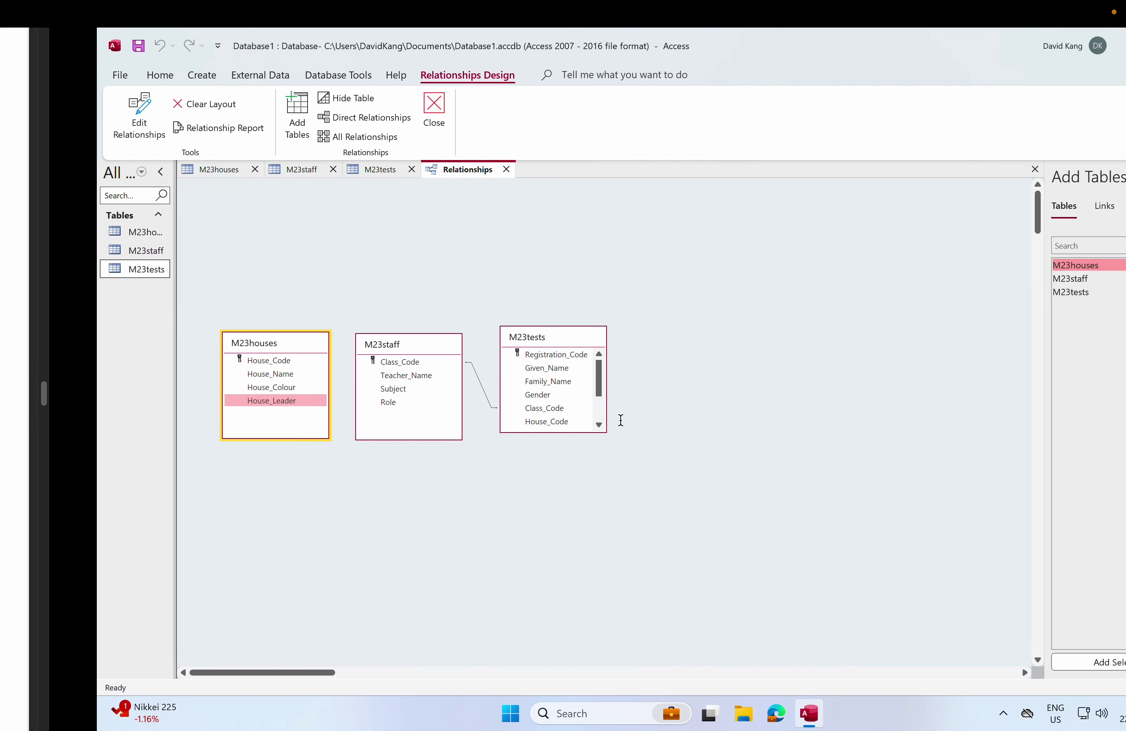
pyautogui.moveTo(220, 346); pyautogui.dragTo(626, 339)
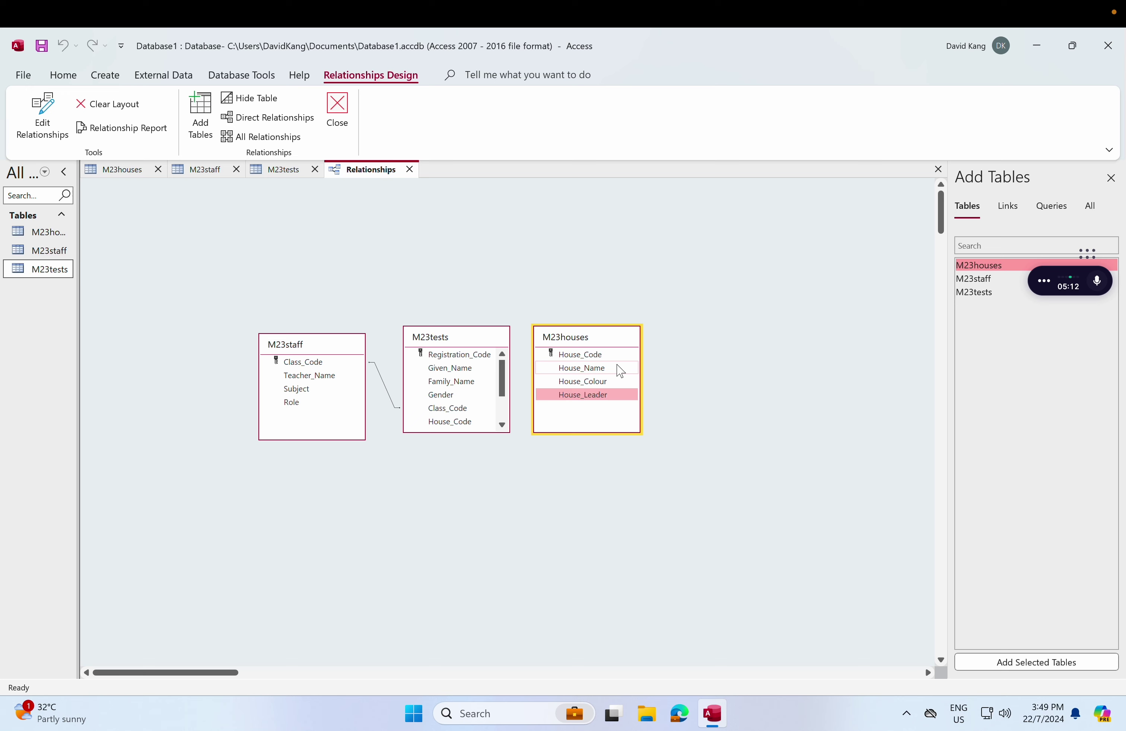
# Step: Lengthen the M23tests table box until all its fields down to Science show, and select it together with M23houses
pyautogui.moveTo(649, 514); pyautogui.dragTo(416, 269)
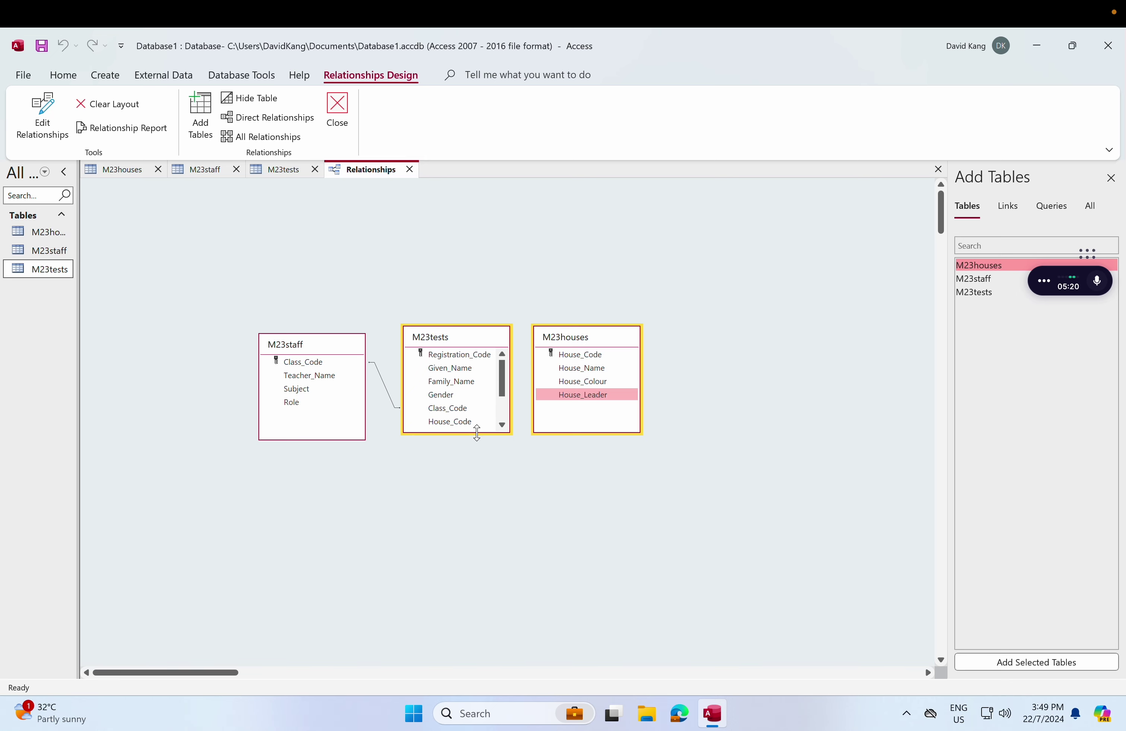
pyautogui.click(477, 433)
pyautogui.moveTo(478, 433); pyautogui.dragTo(472, 511)
pyautogui.moveTo(649, 536); pyautogui.dragTo(743, 463)
pyautogui.moveTo(630, 559); pyautogui.dragTo(468, 332)
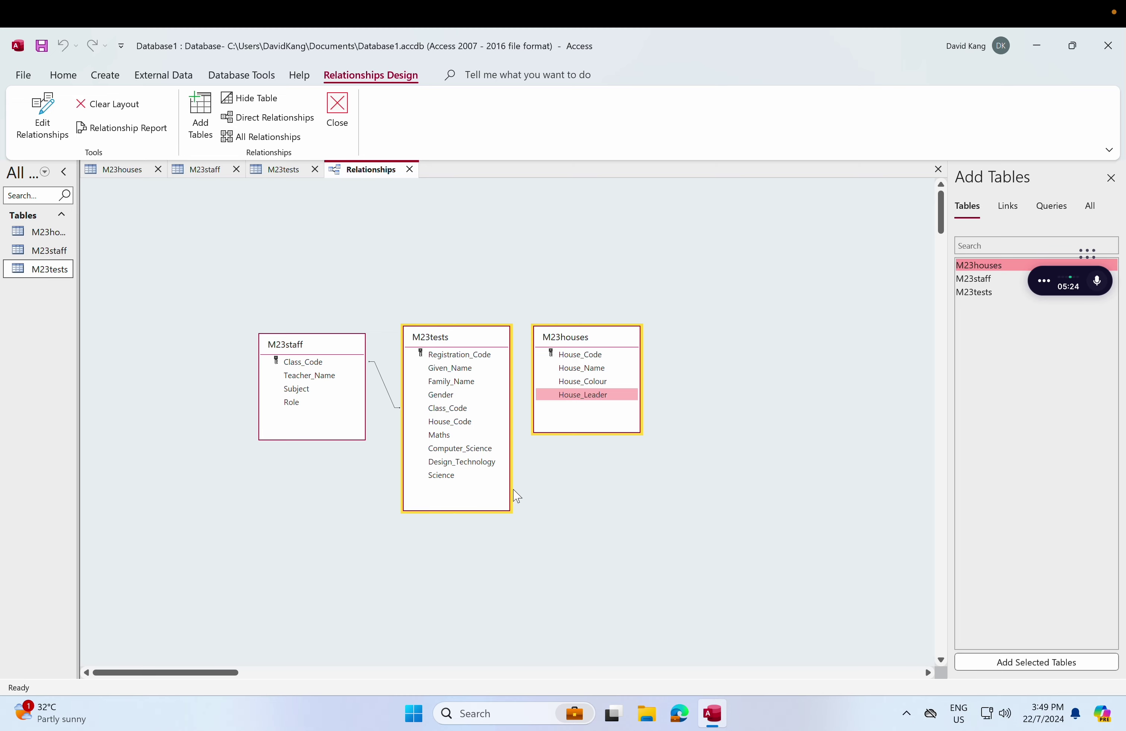
pyautogui.moveTo(615, 585); pyautogui.dragTo(461, 311)
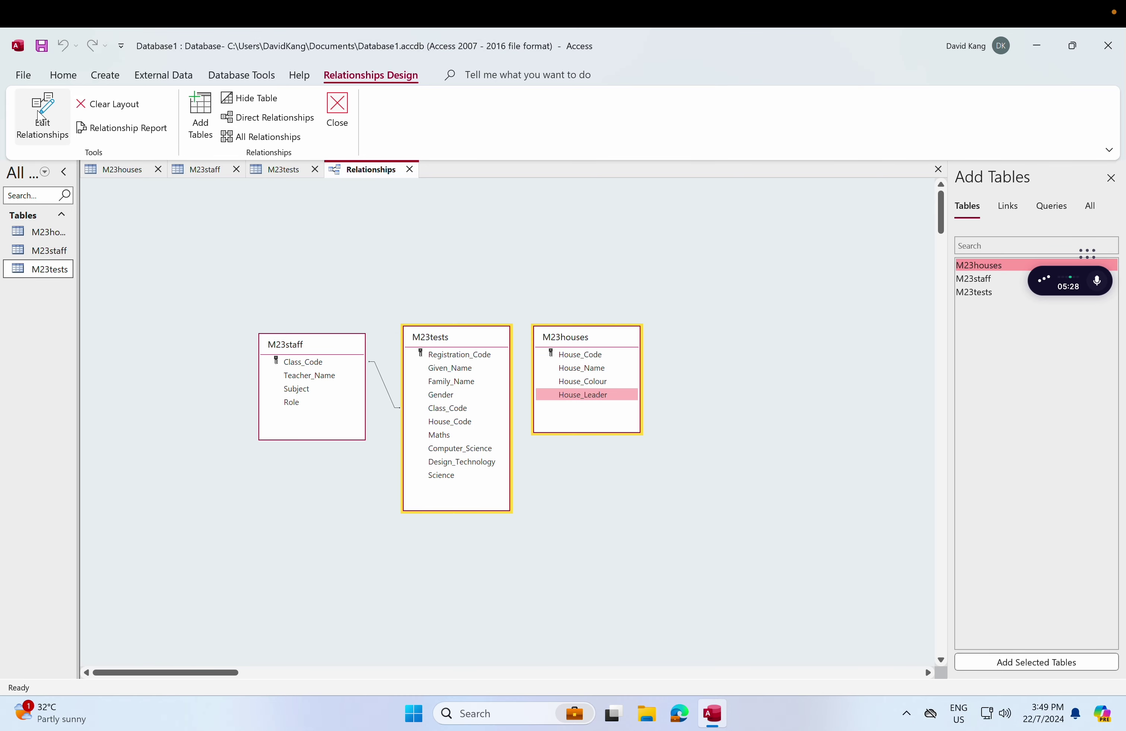
# Step: Start a new relationship with M23houses as the left table and M23tests as the right table
pyautogui.click(42, 116)
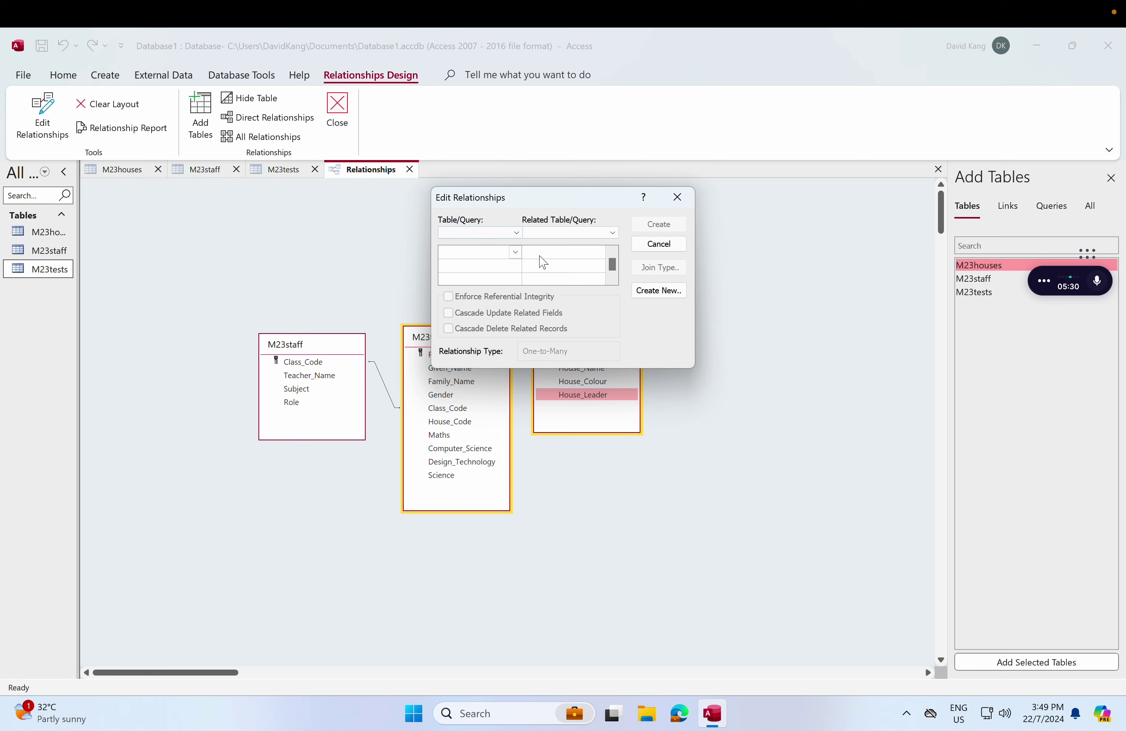
pyautogui.click(636, 289)
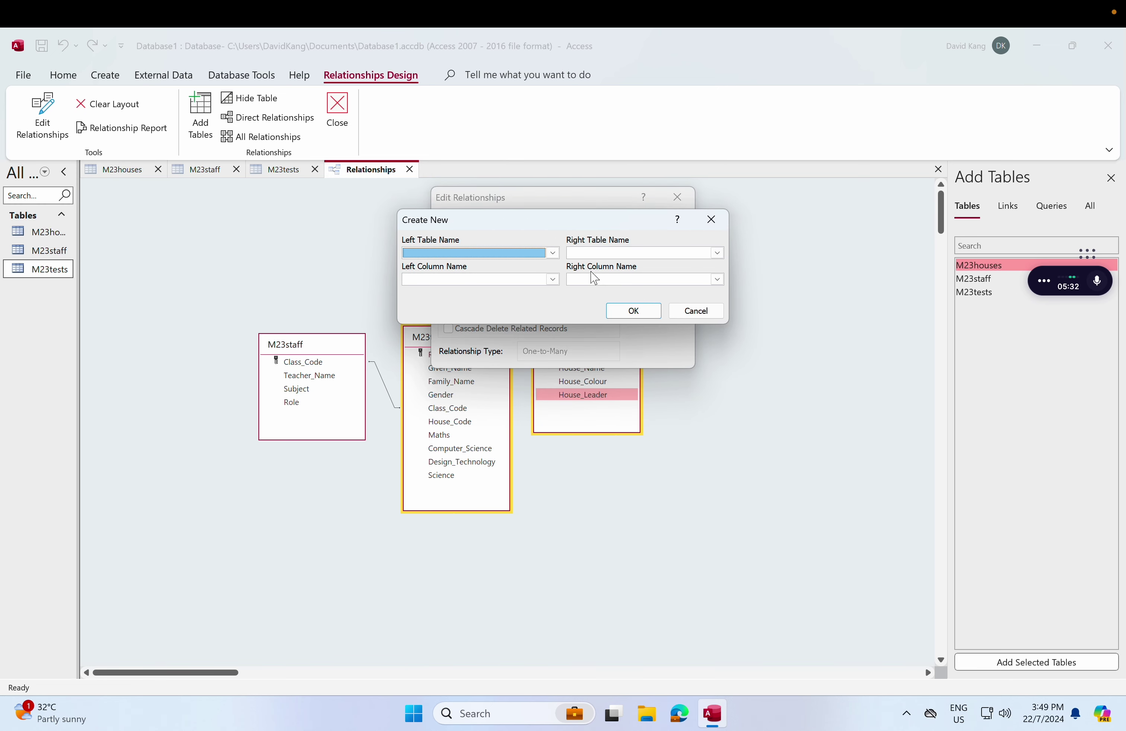
pyautogui.click(552, 252)
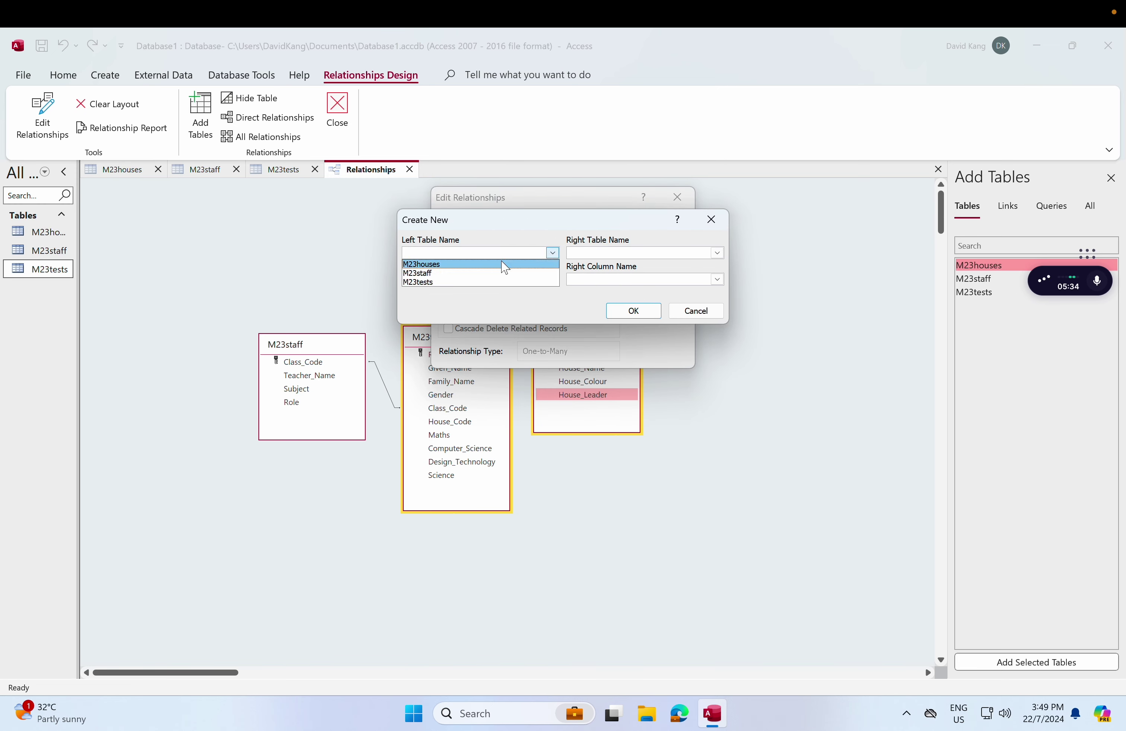
pyautogui.hotkey('ctrl', 'Left')
pyautogui.hotkey('ctrl', 'Right')
pyautogui.click(427, 264)
pyautogui.click(717, 253)
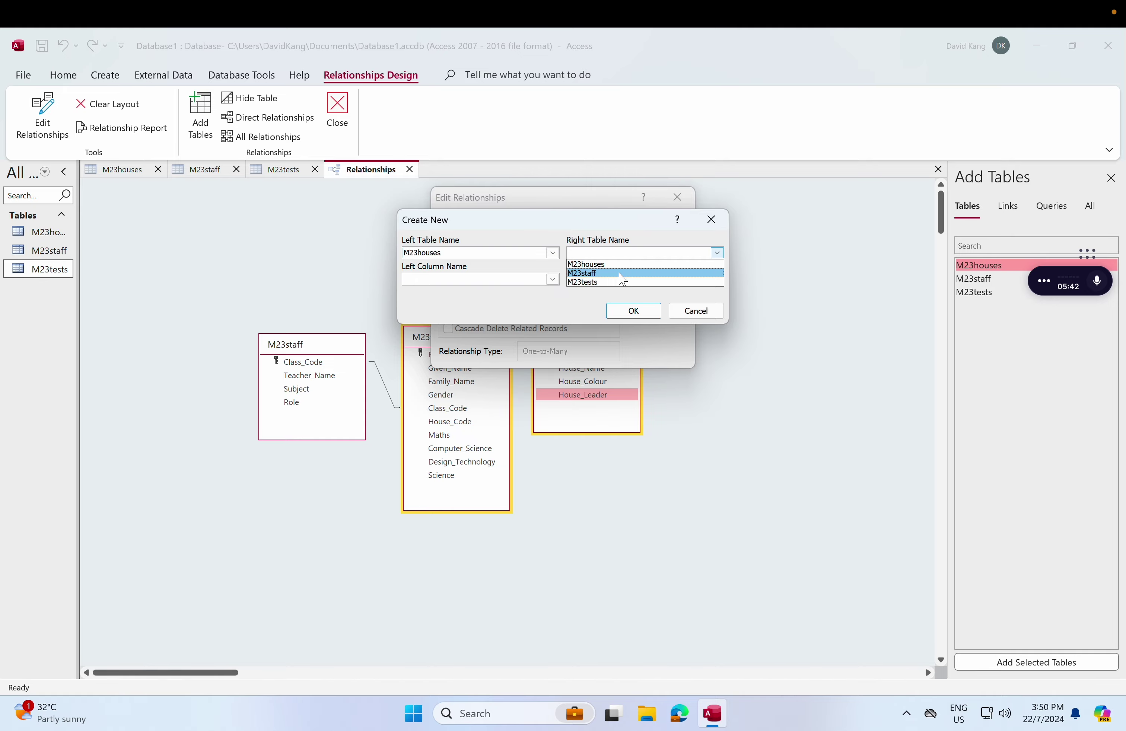
pyautogui.click(618, 282)
# Step: Set House_Code as both the left and right column and create the one-to-many relationship
pyautogui.hotkey('ctrl', 'Left')
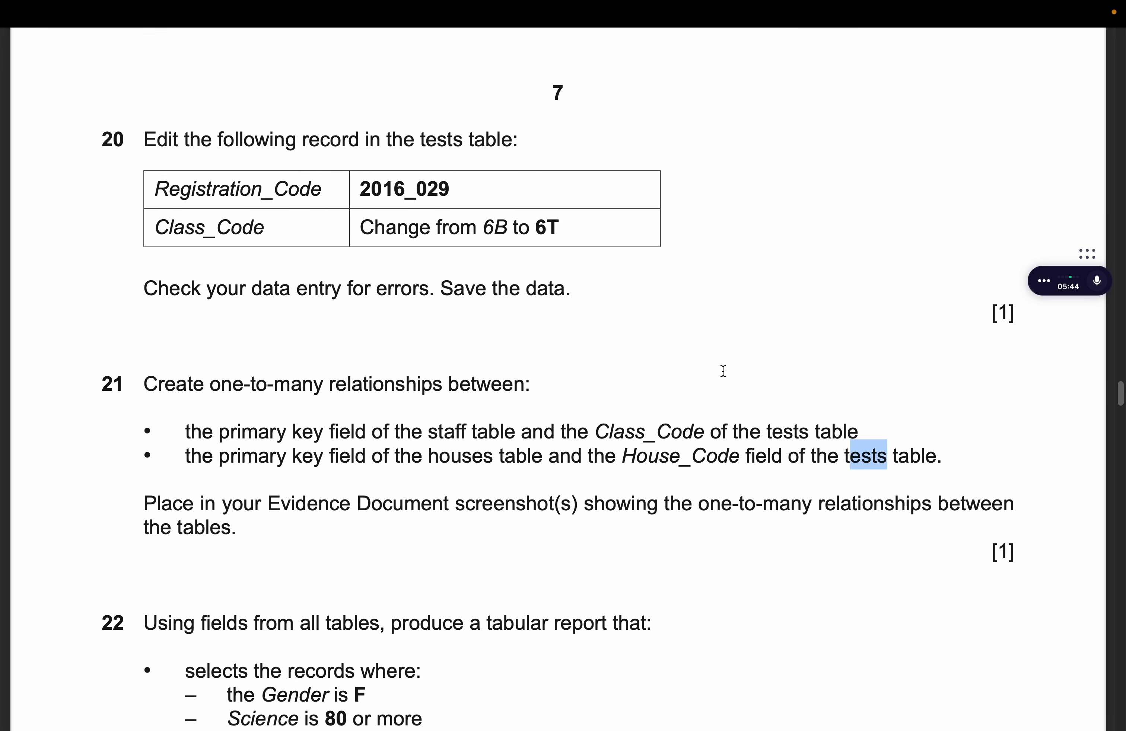
pyautogui.hotkey('ctrl', 'Right')
pyautogui.click(510, 280)
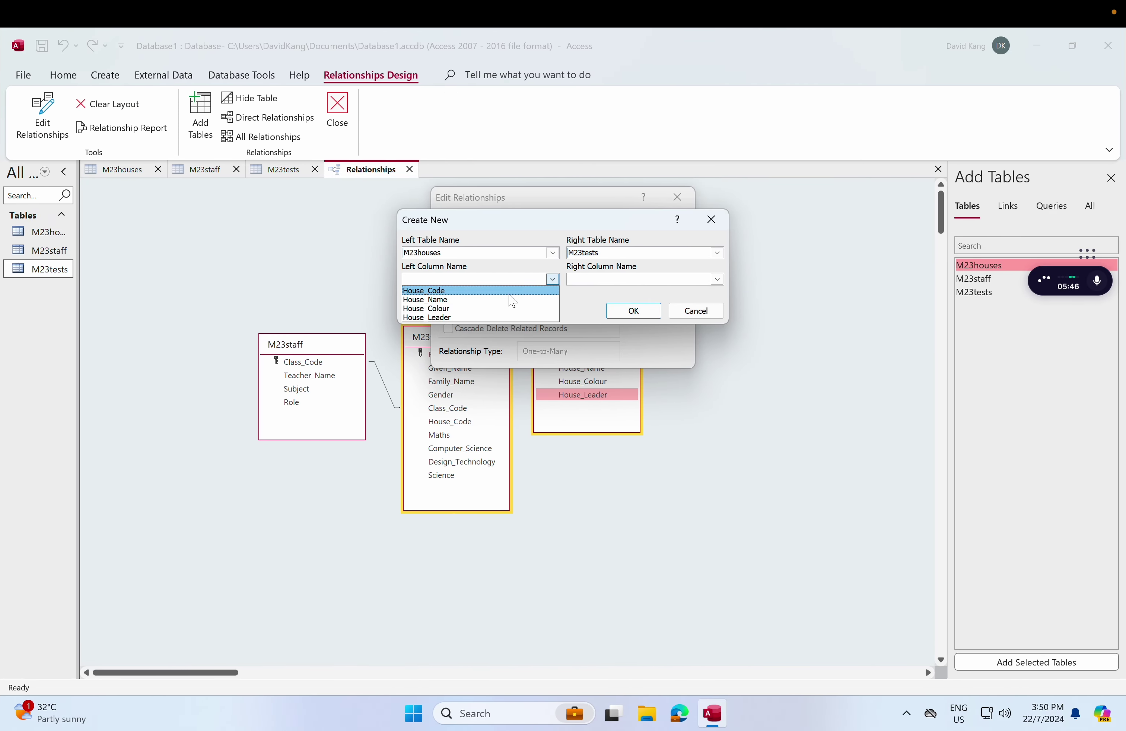
pyautogui.click(510, 295)
pyautogui.click(717, 280)
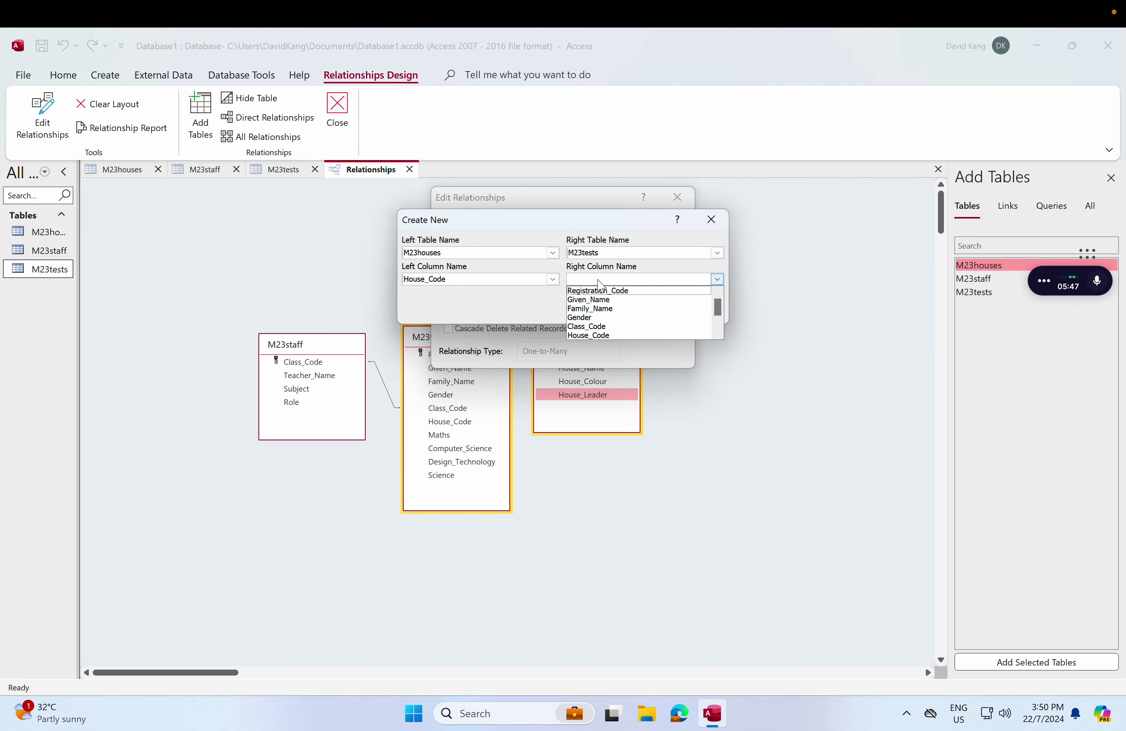
pyautogui.click(607, 335)
pyautogui.click(633, 311)
pyautogui.click(660, 225)
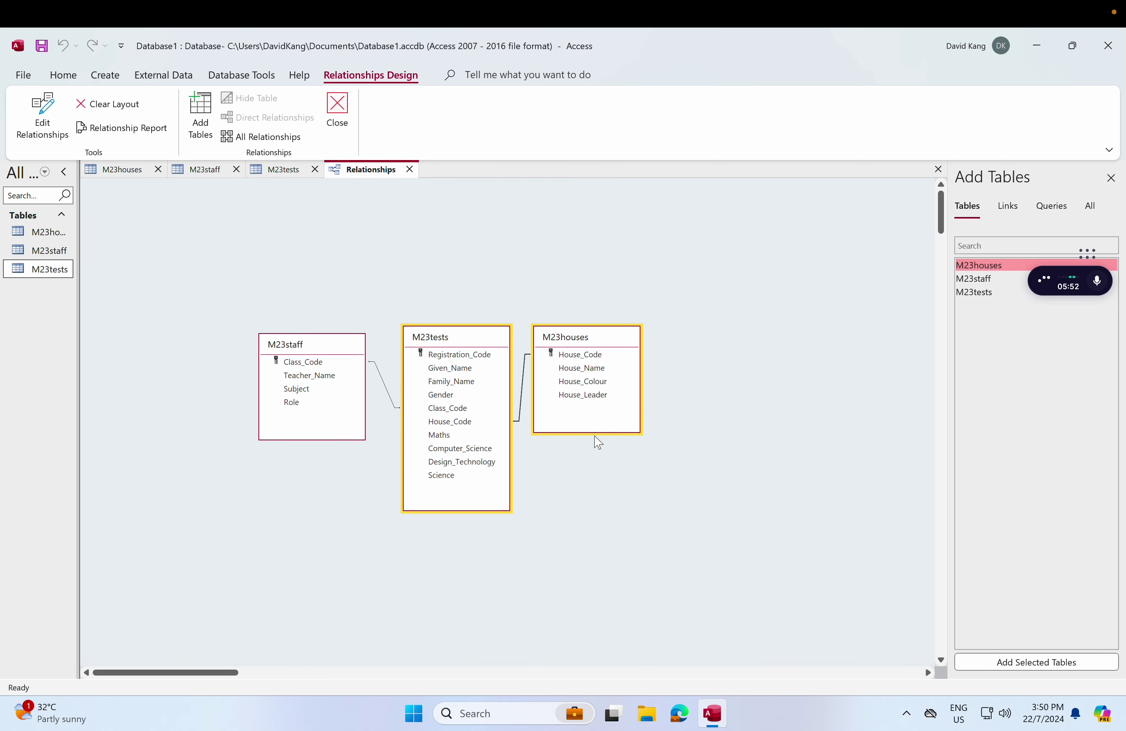
pyautogui.click(592, 505)
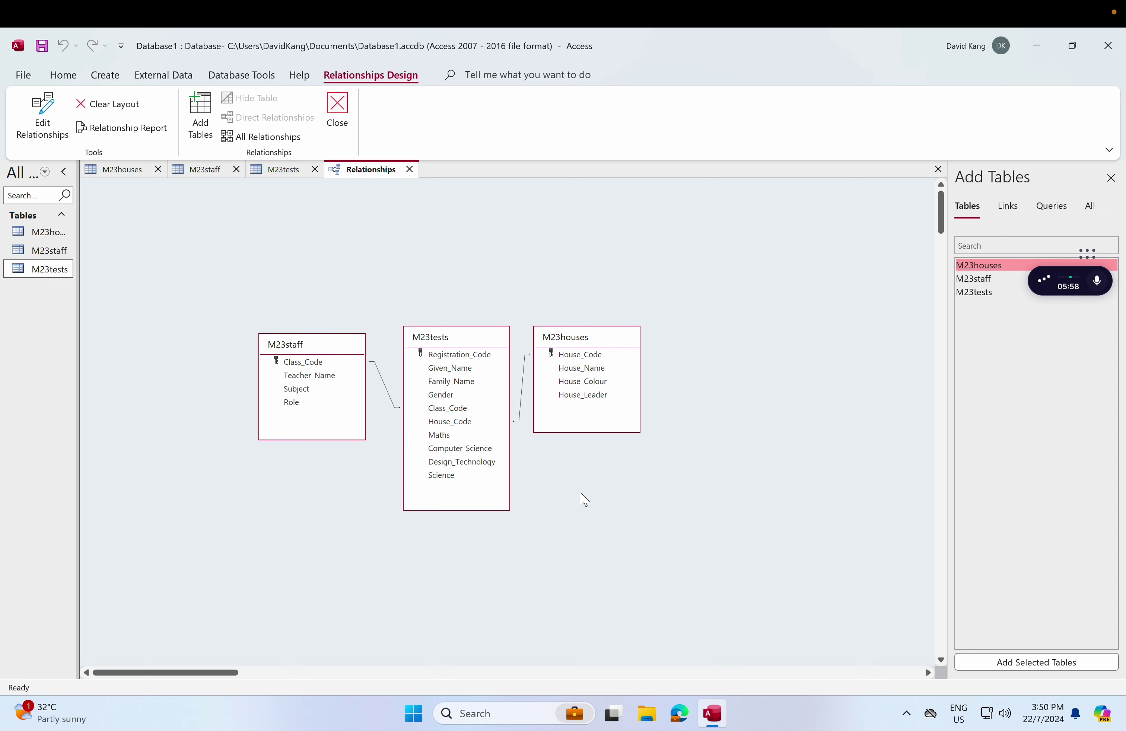
# Step: Check question 21's evidence requirement and capture a screenshot of the three linked tables in the relationships layout
pyautogui.hotkey('ctrl', 'Left')
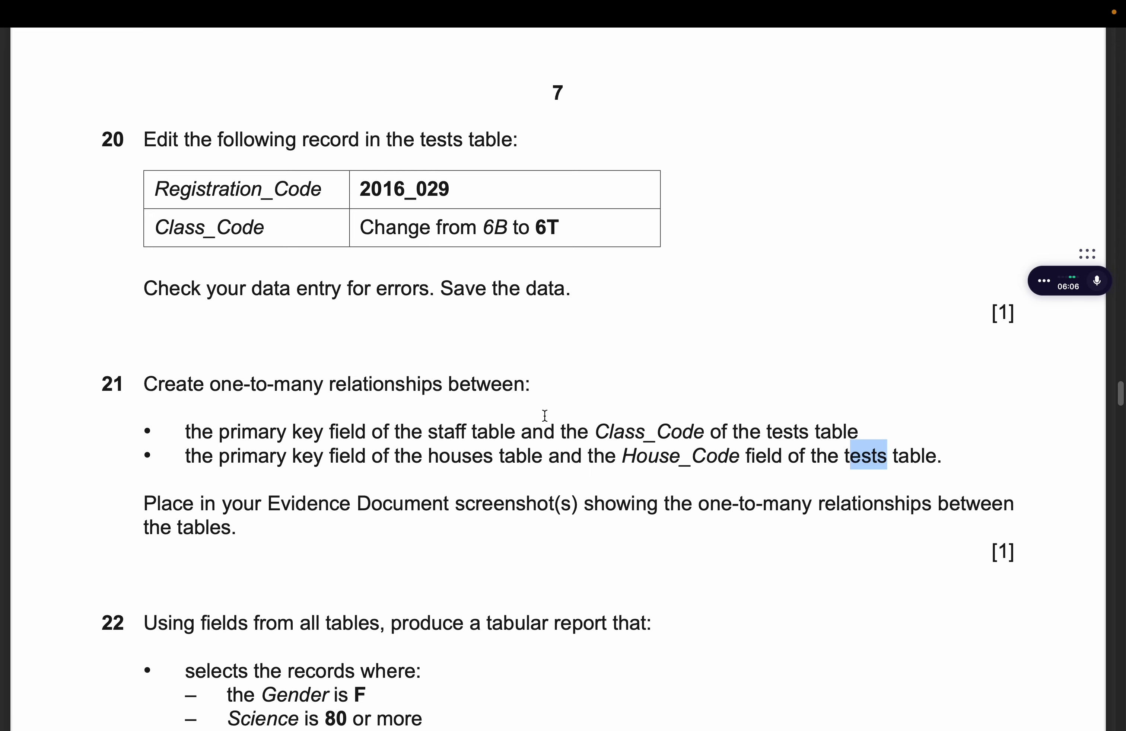
pyautogui.hotkey('ctrl', 'Right')
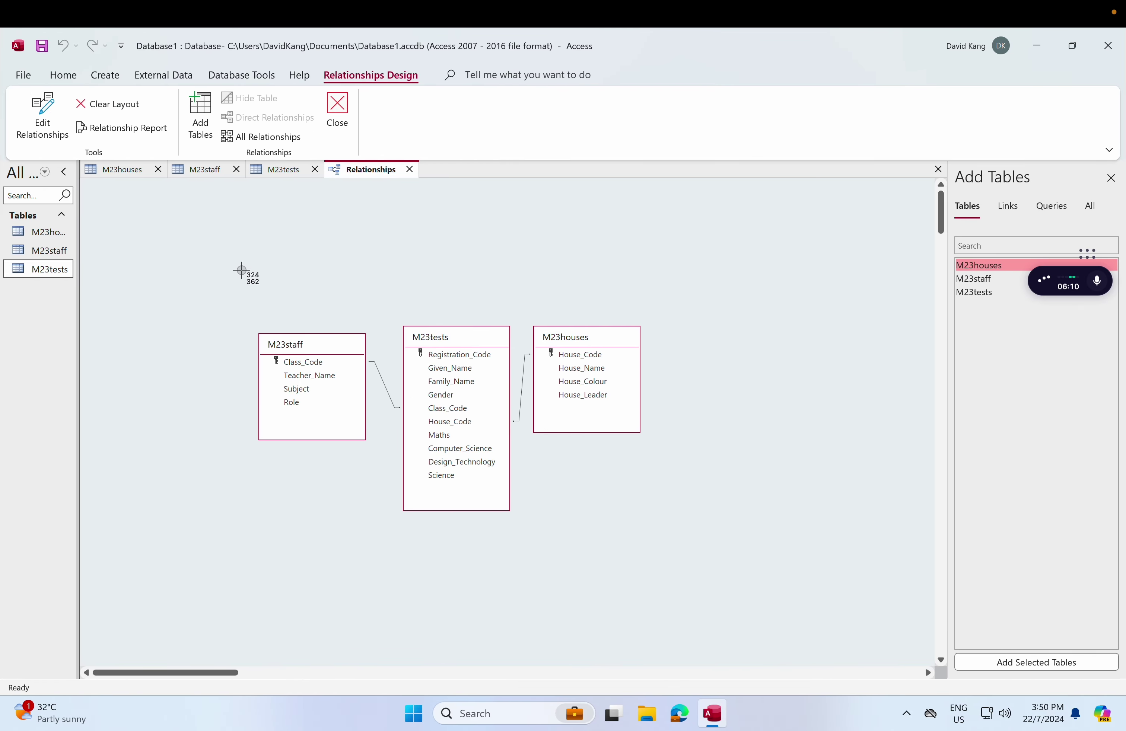
pyautogui.moveTo(218, 282); pyautogui.dragTo(686, 549)
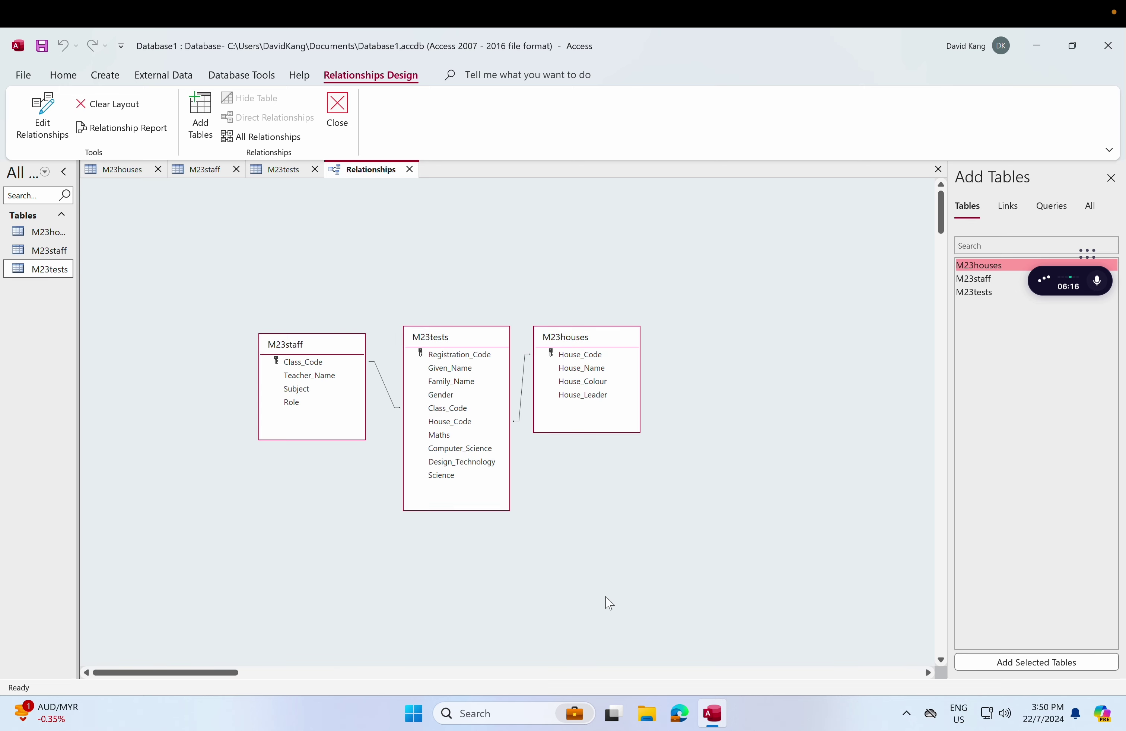
# Step: Switch to Word with the recovered Database Evidence document and dismiss the view-only notice
pyautogui.click(521, 717)
pyautogui.write('word')
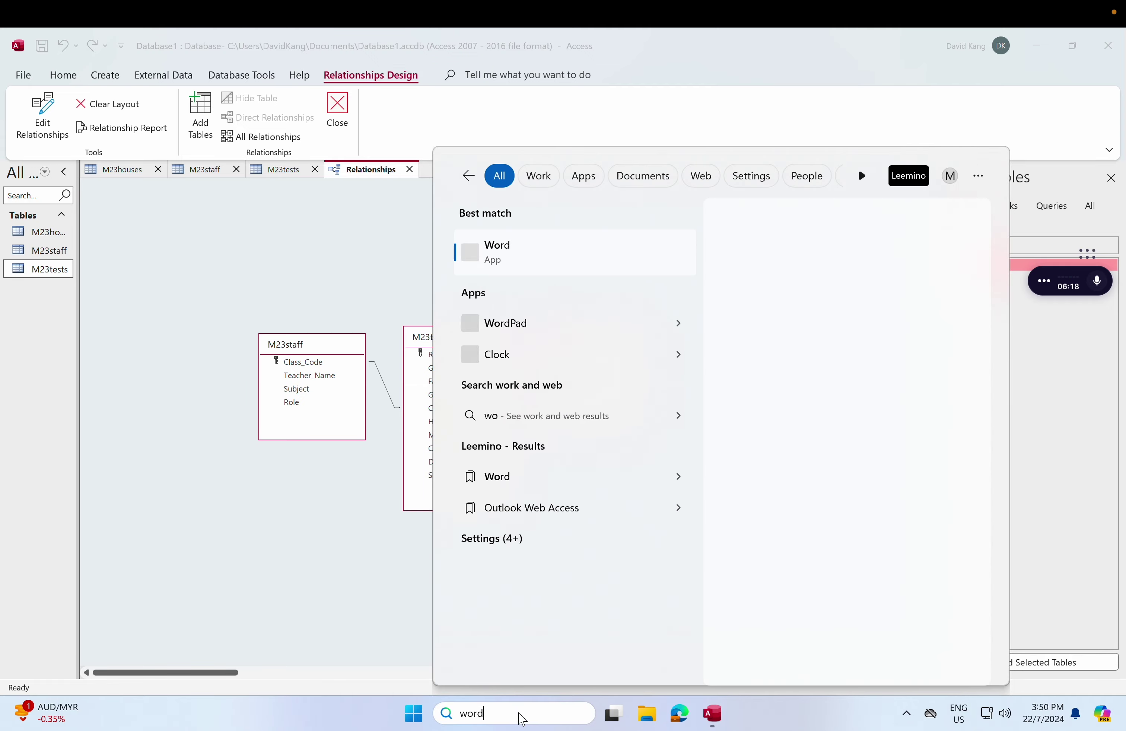
pyautogui.press('Return')
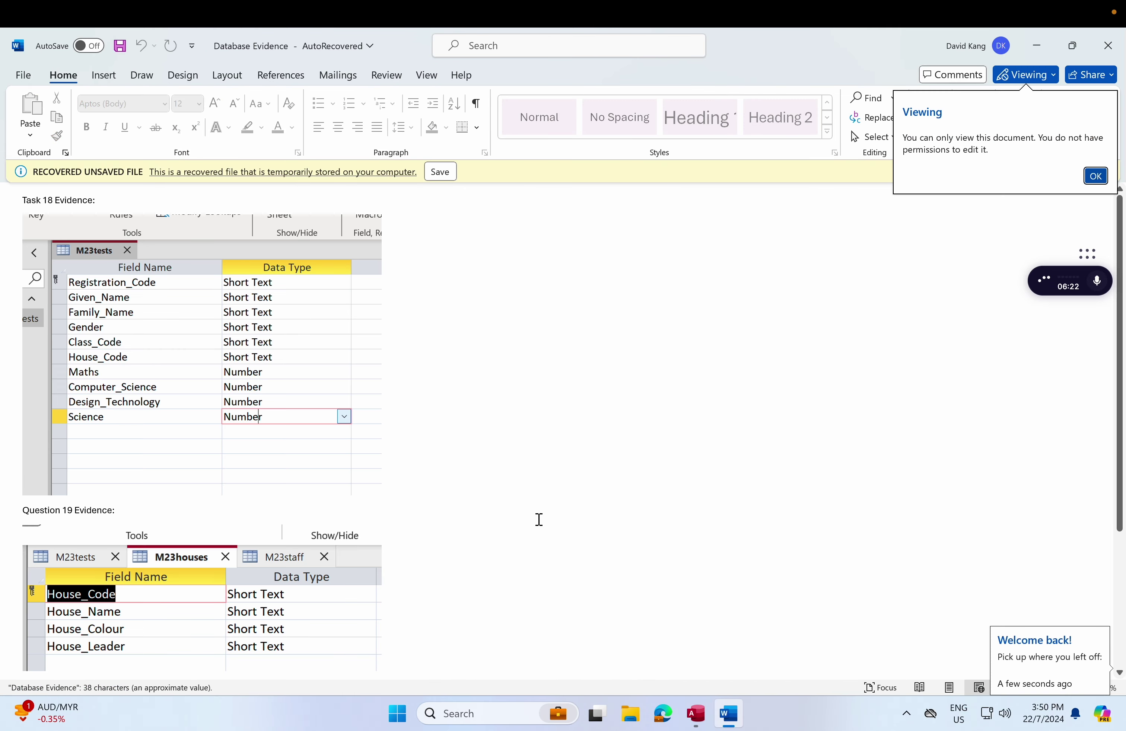
pyautogui.click(1094, 176)
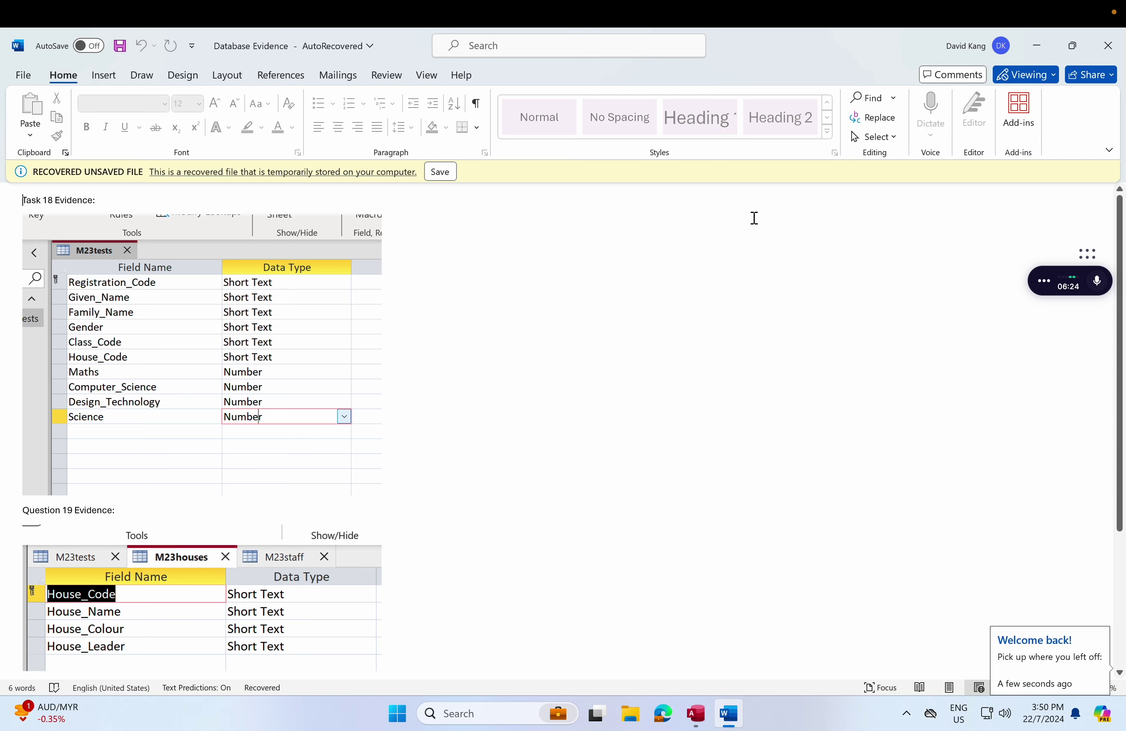
# Step: Show the evidence document in Print Layout and go to the last screenshot on its final page
pyautogui.scroll(-5, 541, 233)
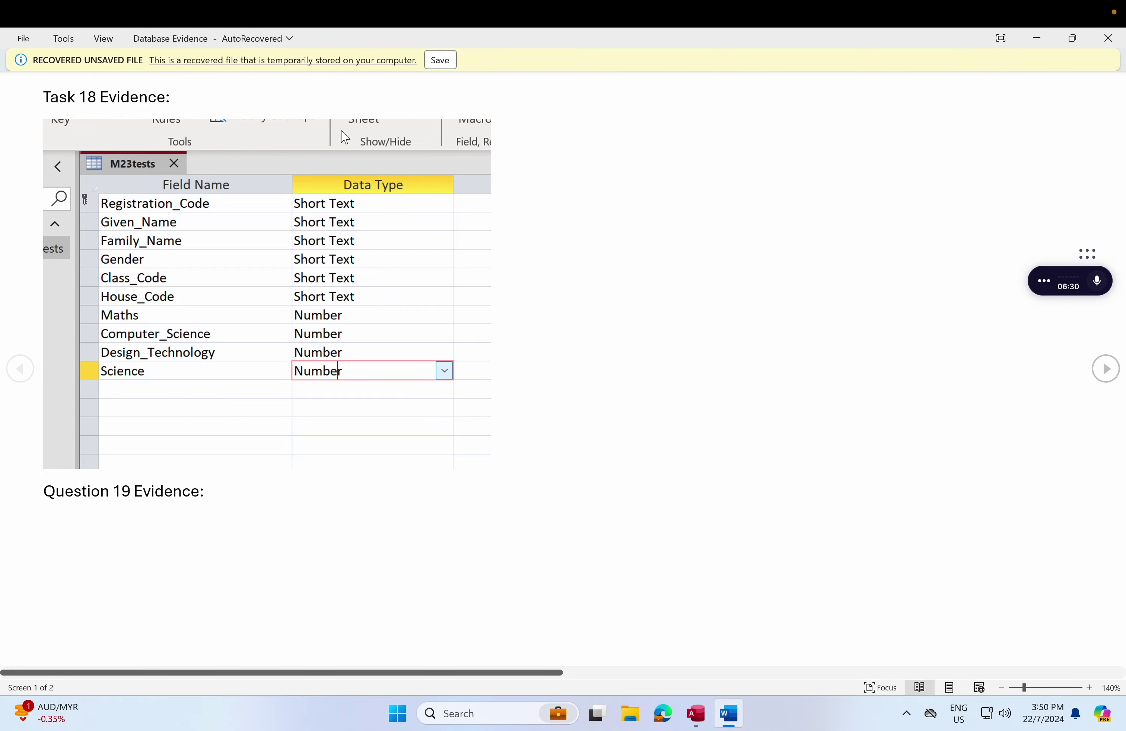
pyautogui.scroll(-1, 206, 481)
pyautogui.scroll(1, 375, 473)
pyautogui.click(949, 688)
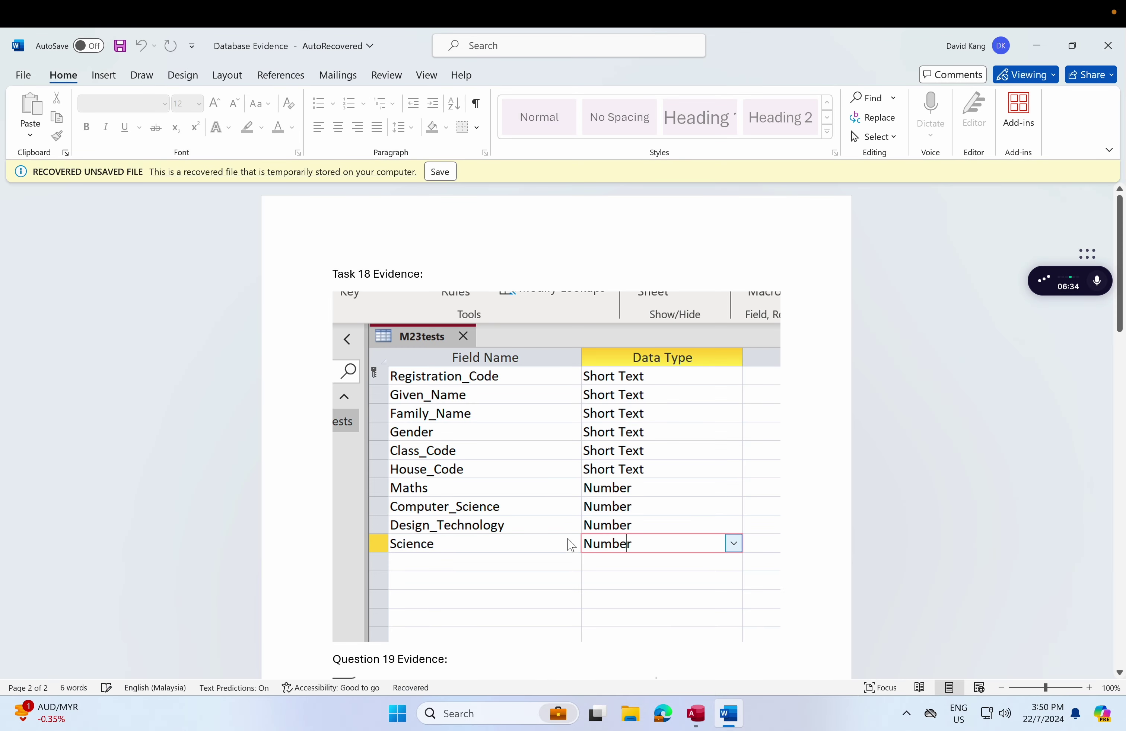
pyautogui.scroll(3, 573, 512)
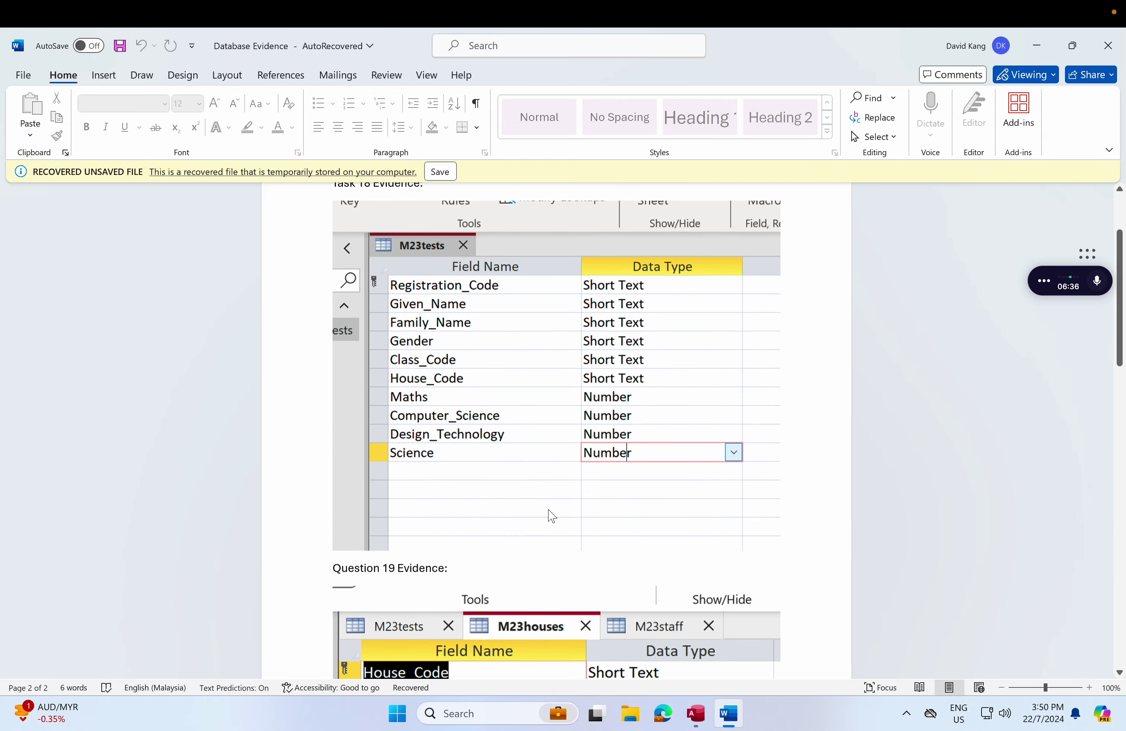
pyautogui.scroll(-10, 424, 486)
pyautogui.doubleClick(416, 478)
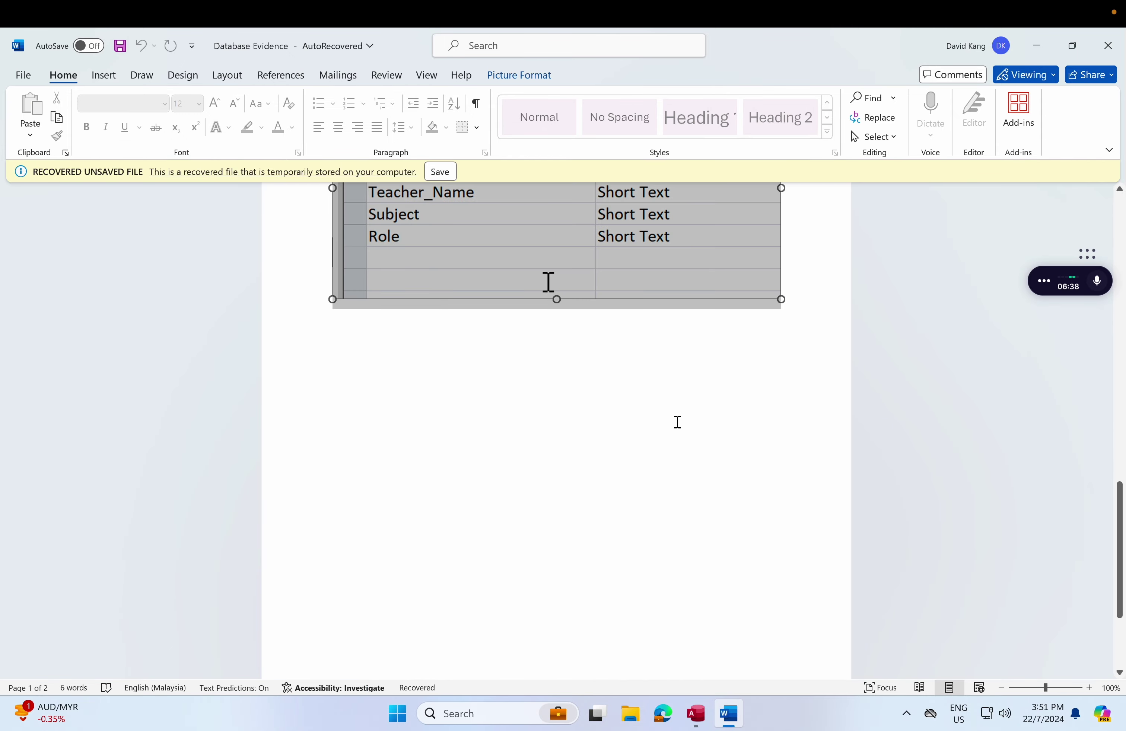
# Step: Enable editing of the read-only evidence document and start a new line below the last screenshot
pyautogui.click(712, 424)
pyautogui.press('Return')
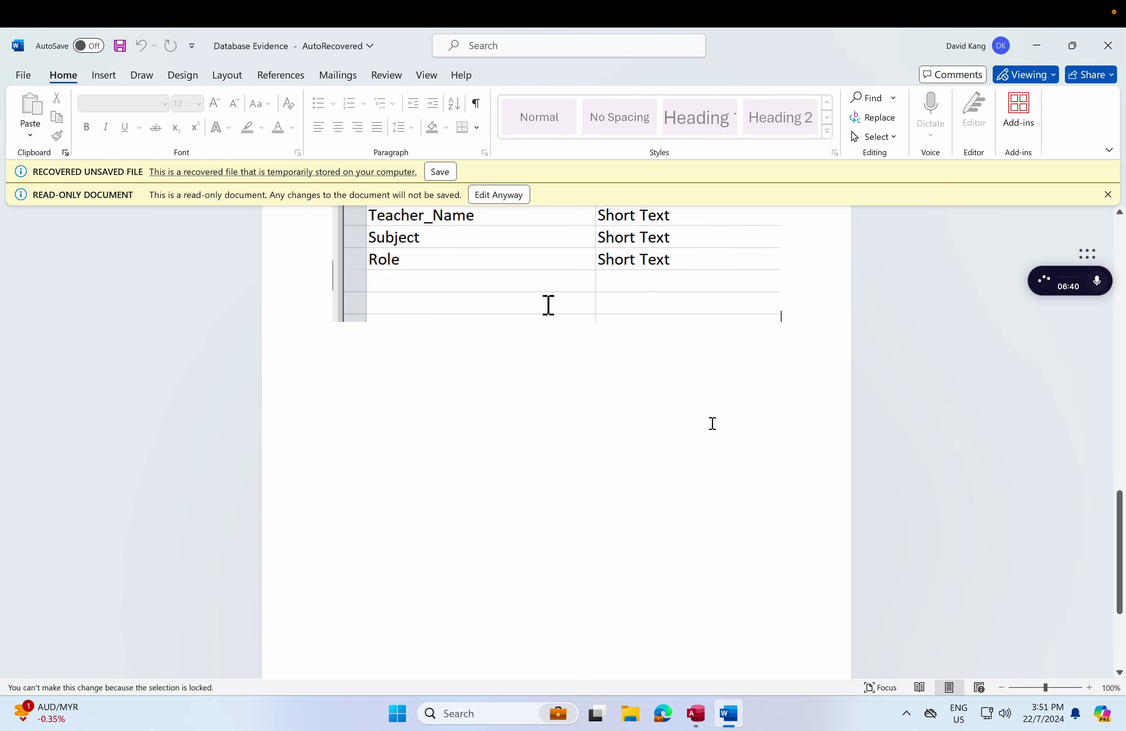
pyautogui.doubleClick(546, 392)
pyautogui.click(803, 337)
pyautogui.press('Return')
pyautogui.click(496, 195)
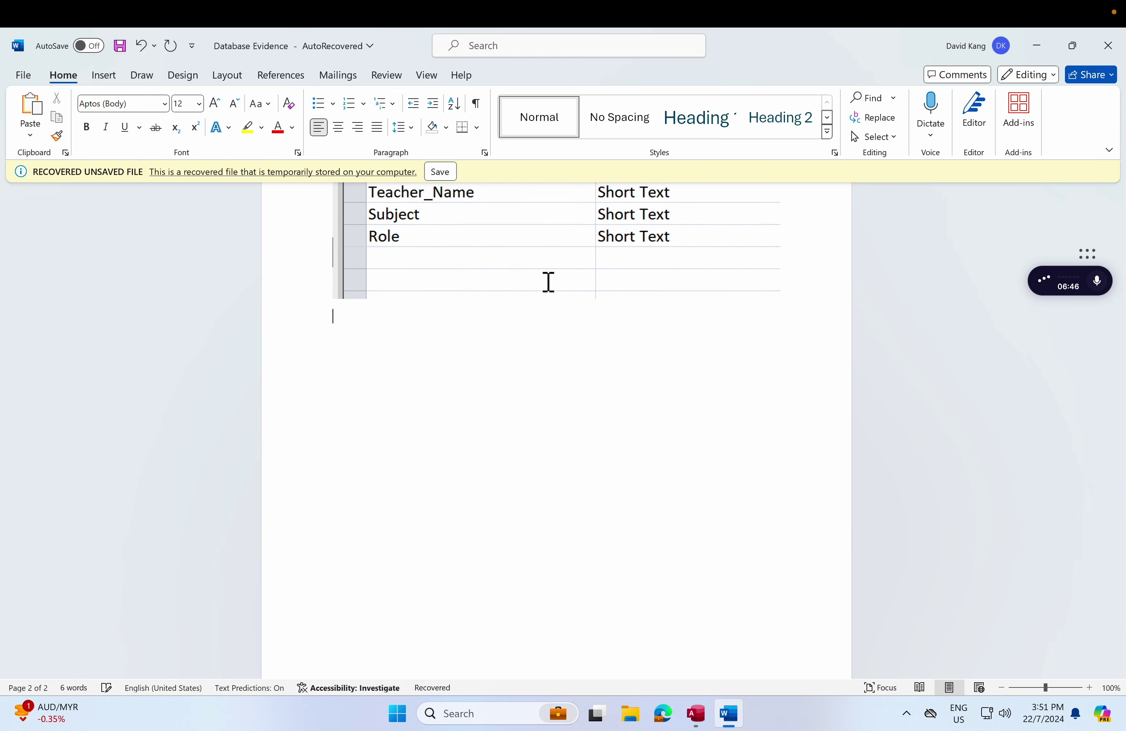
# Step: Add the heading "Question 20 Evidence:" with the captured relationships screenshot beneath it, and select the pasted picture
pyautogui.write('Question 20 Evia')
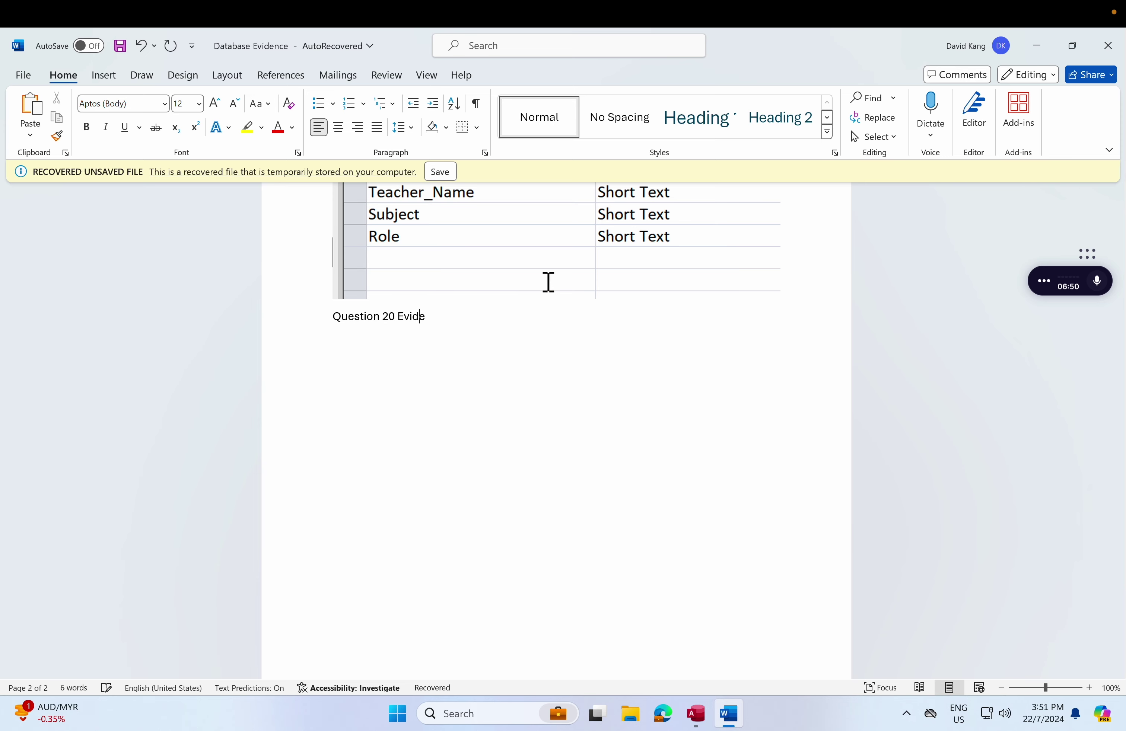
pyautogui.hotkey('ctrl', 'v')
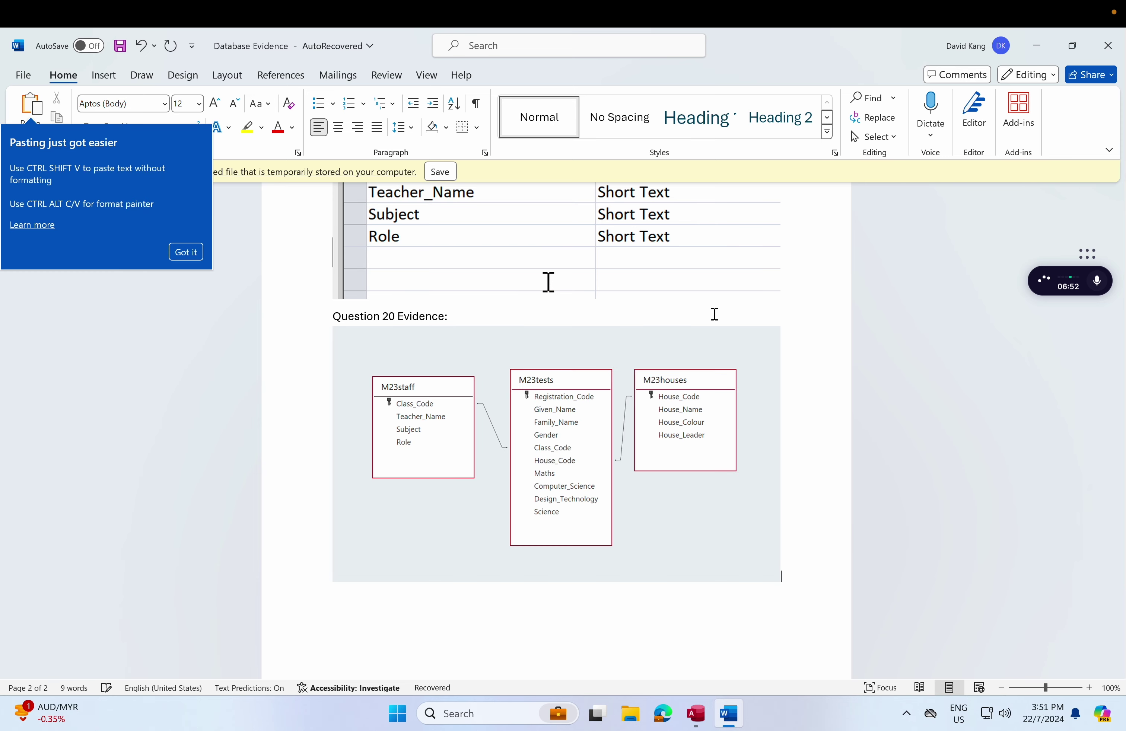
pyautogui.click(186, 251)
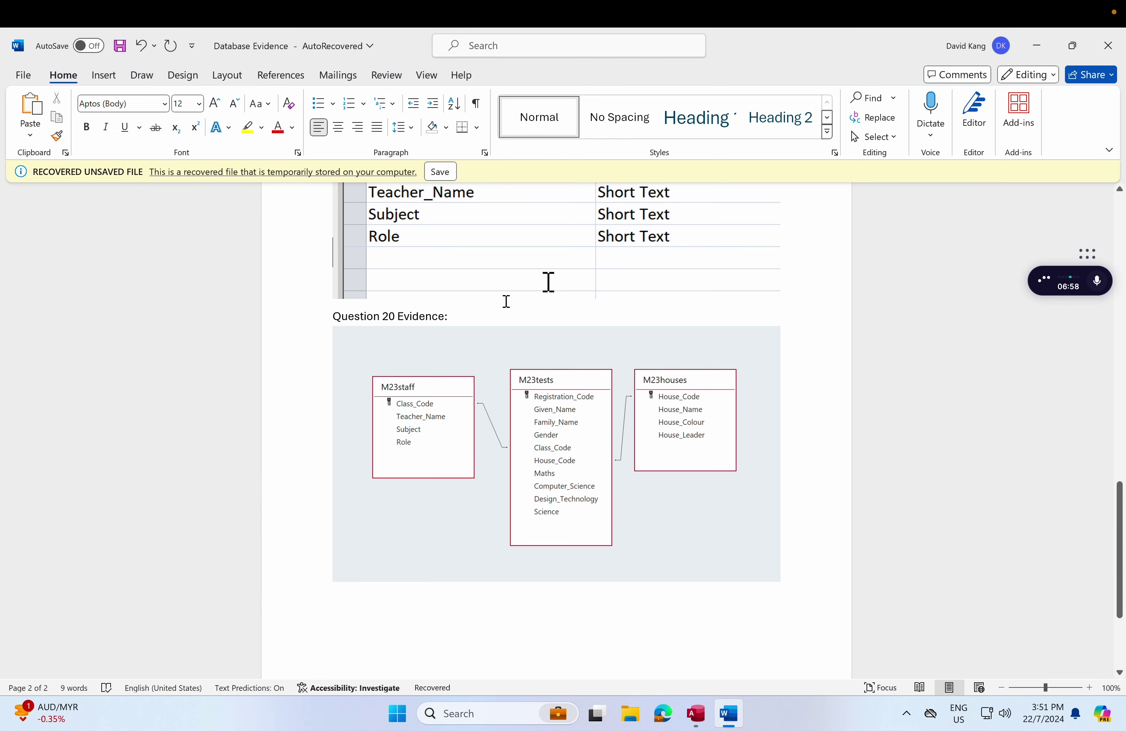
pyautogui.click(484, 468)
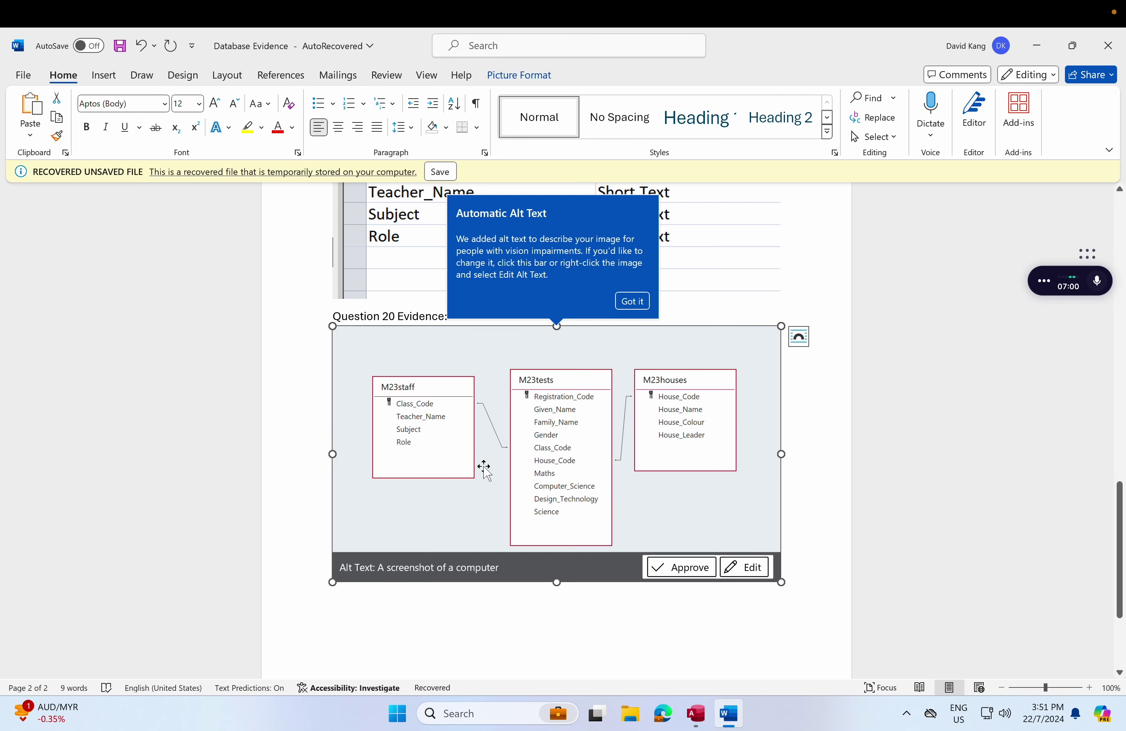